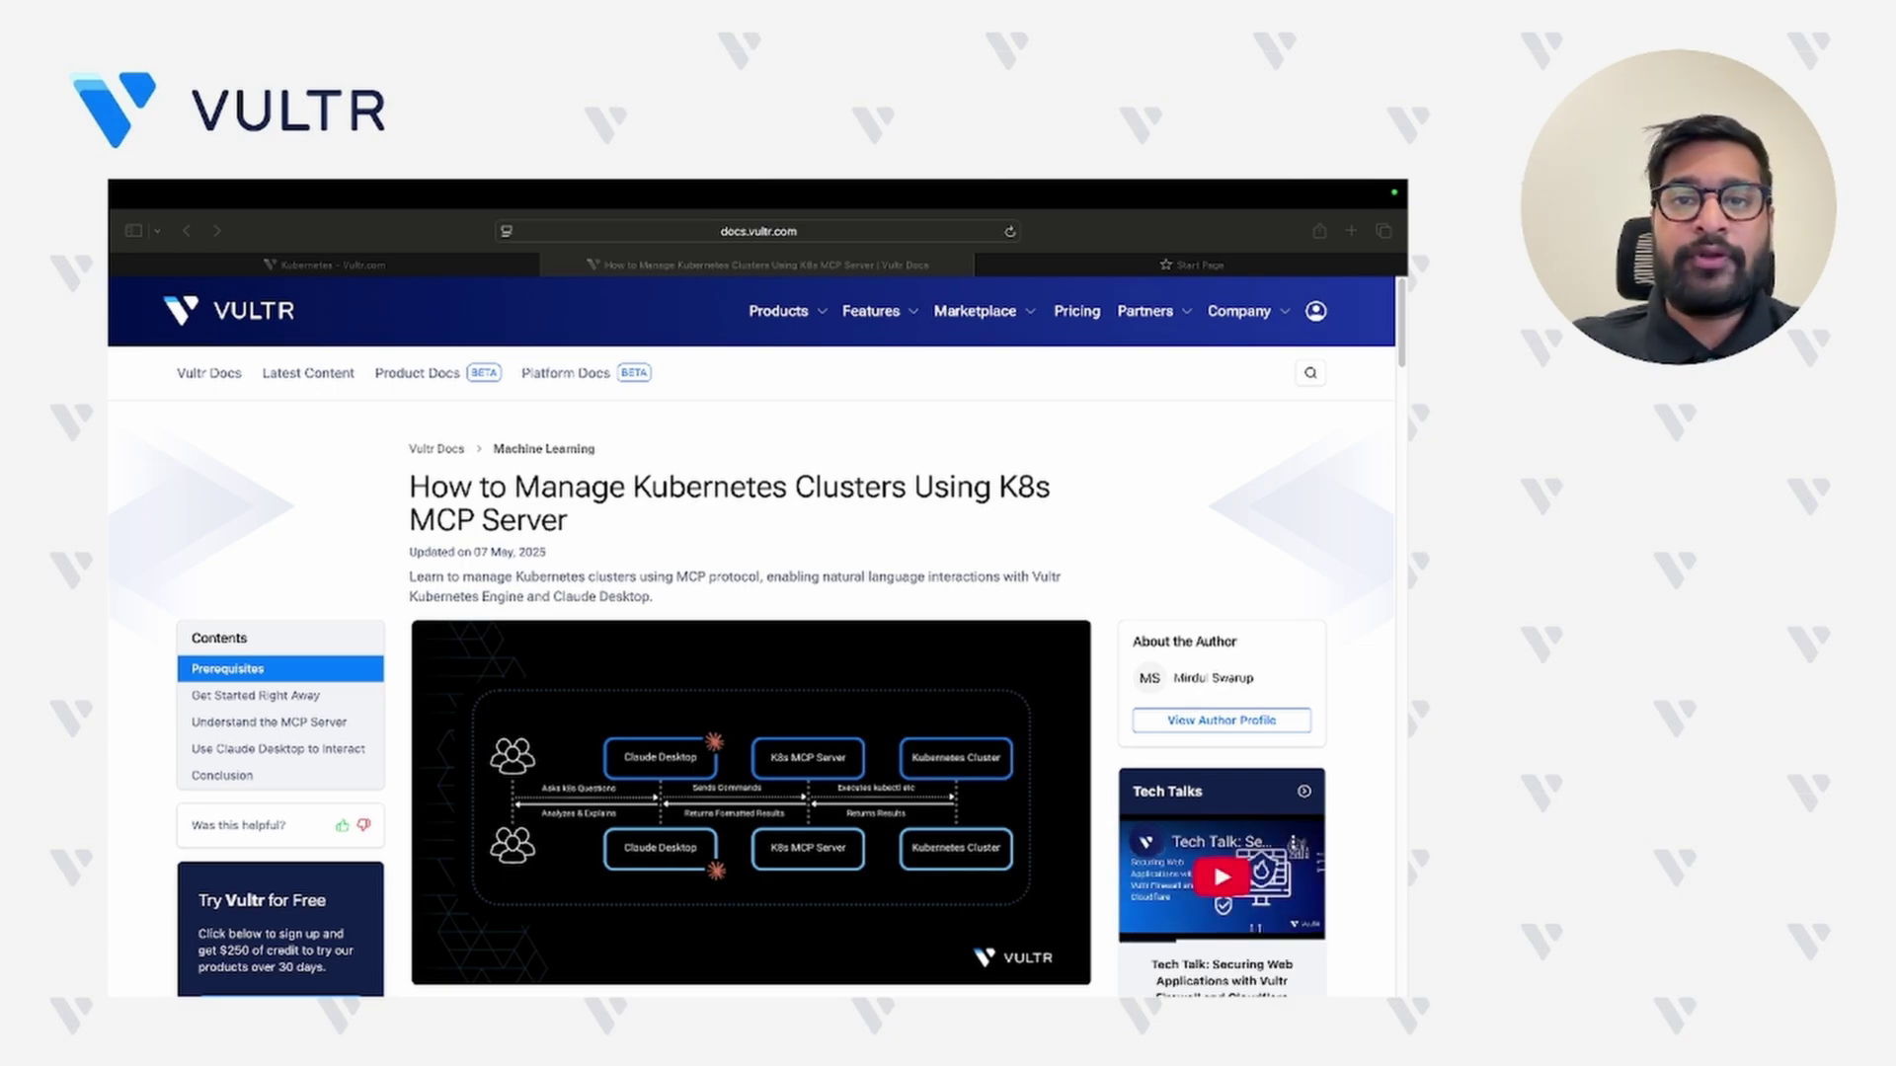
- Start creating a Kubernetes cluster in the Vultr console and name it demo
{"action": "scroll", "coordinate": [684, 643], "scroll_direction": "down", "scroll_amount": 10}
{"action": "scroll", "coordinate": [684, 643], "scroll_direction": "down", "scroll_amount": 5}
{"action": "scroll", "coordinate": [756, 387], "scroll_direction": "up", "scroll_amount": 2}
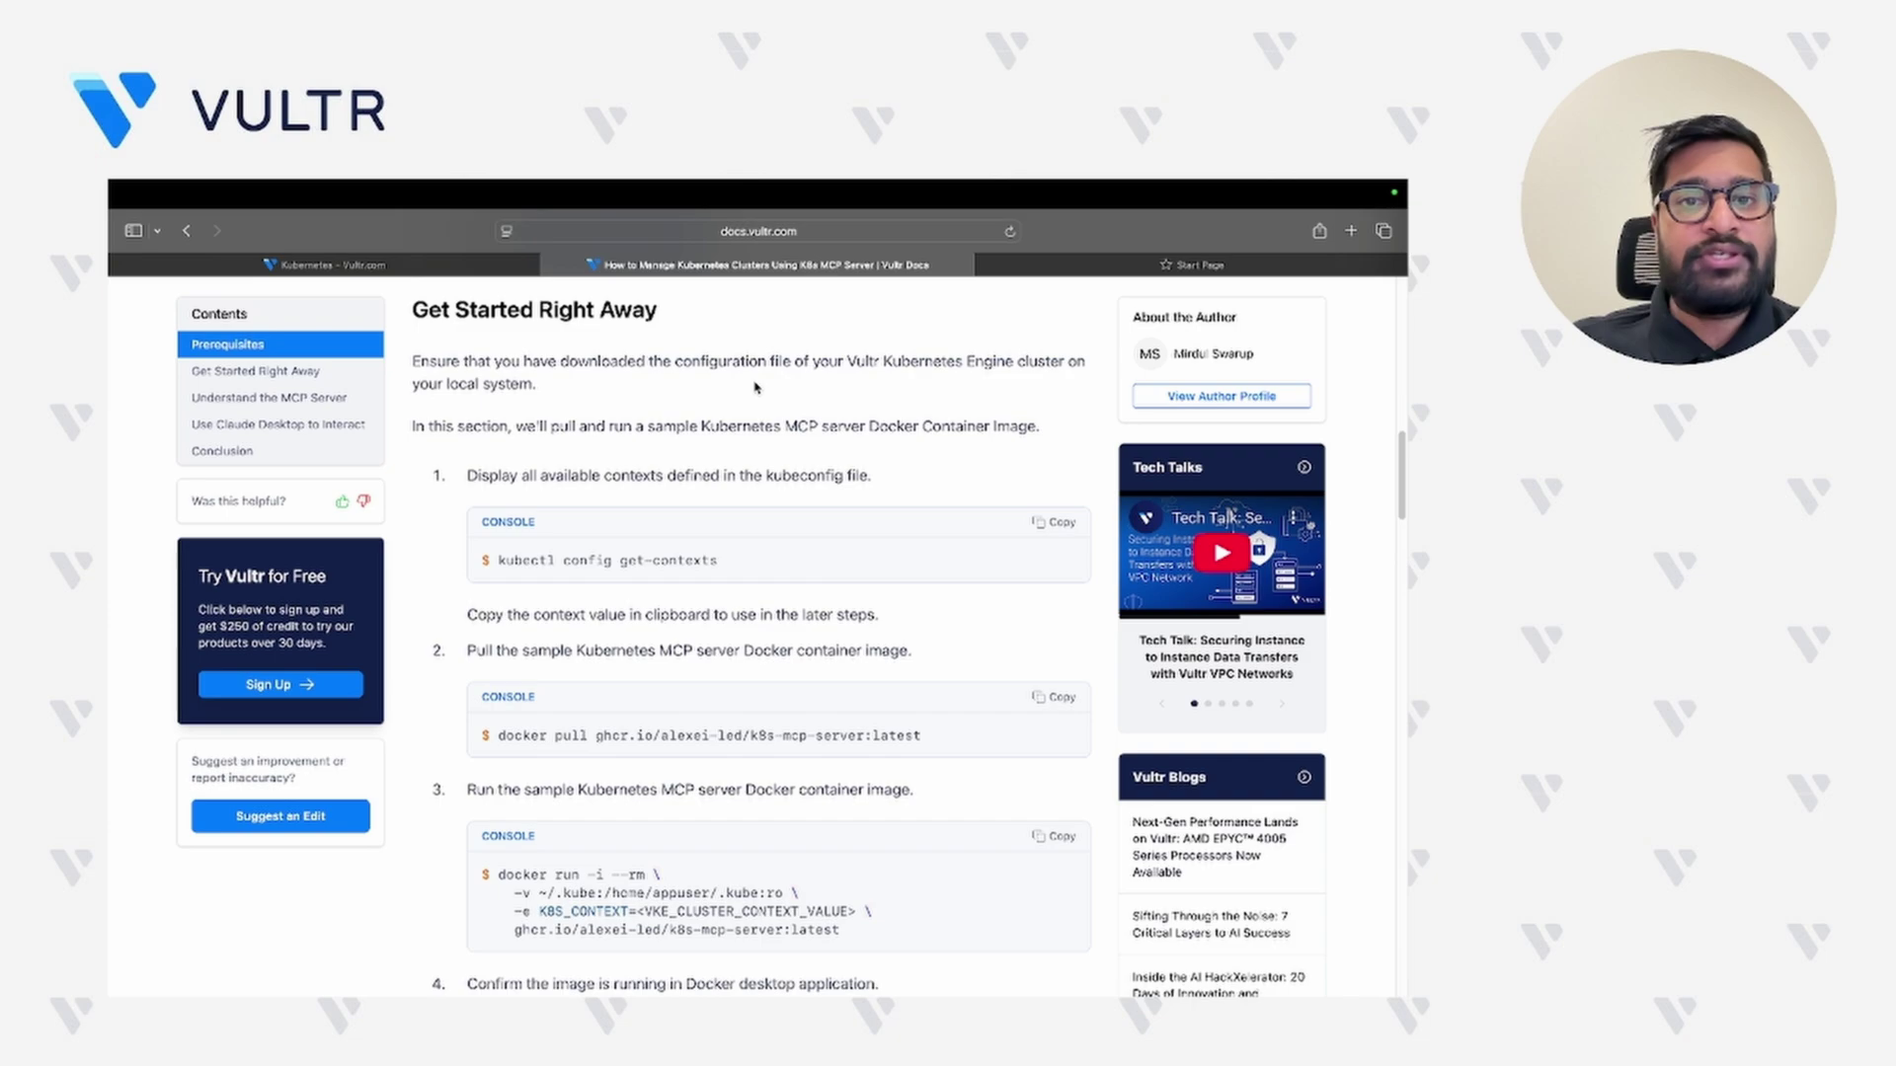
{"action": "left_click", "coordinate": [390, 269]}
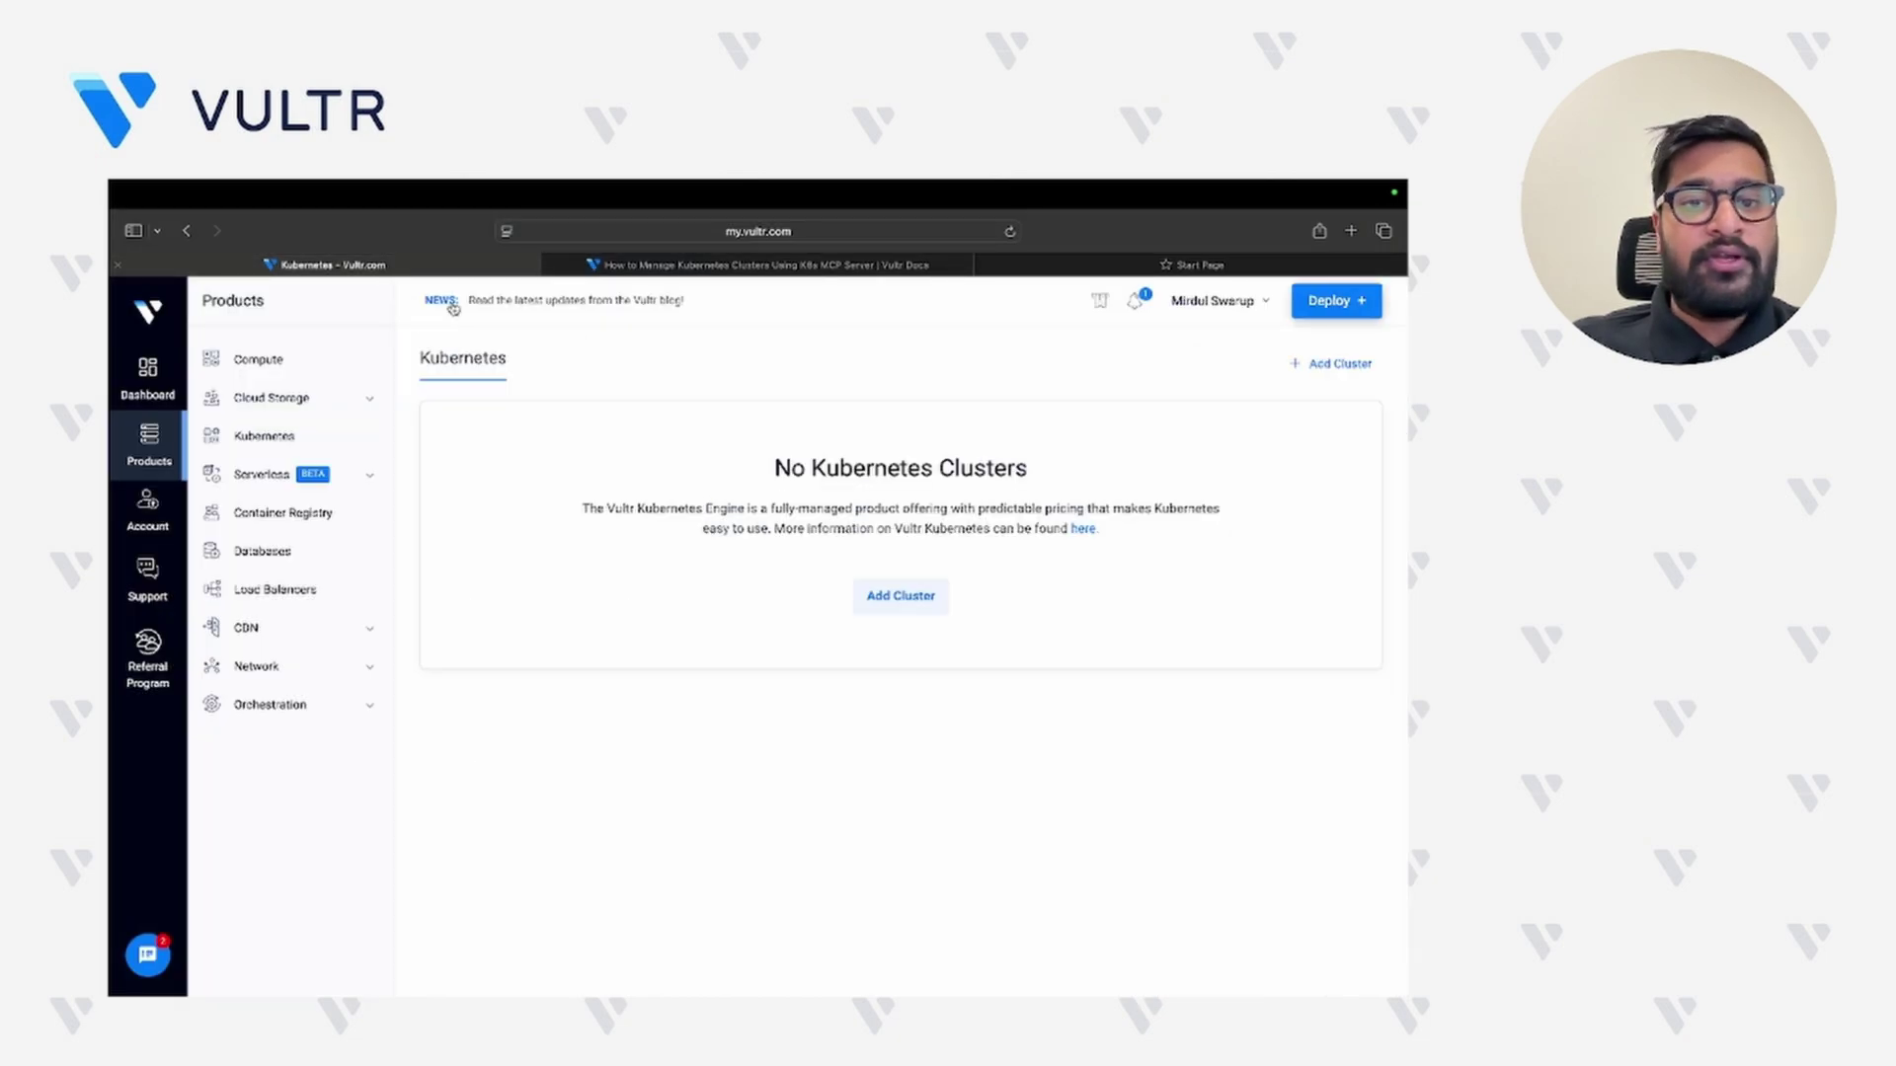
{"action": "left_click", "coordinate": [918, 610]}
{"action": "left_click", "coordinate": [596, 525]}
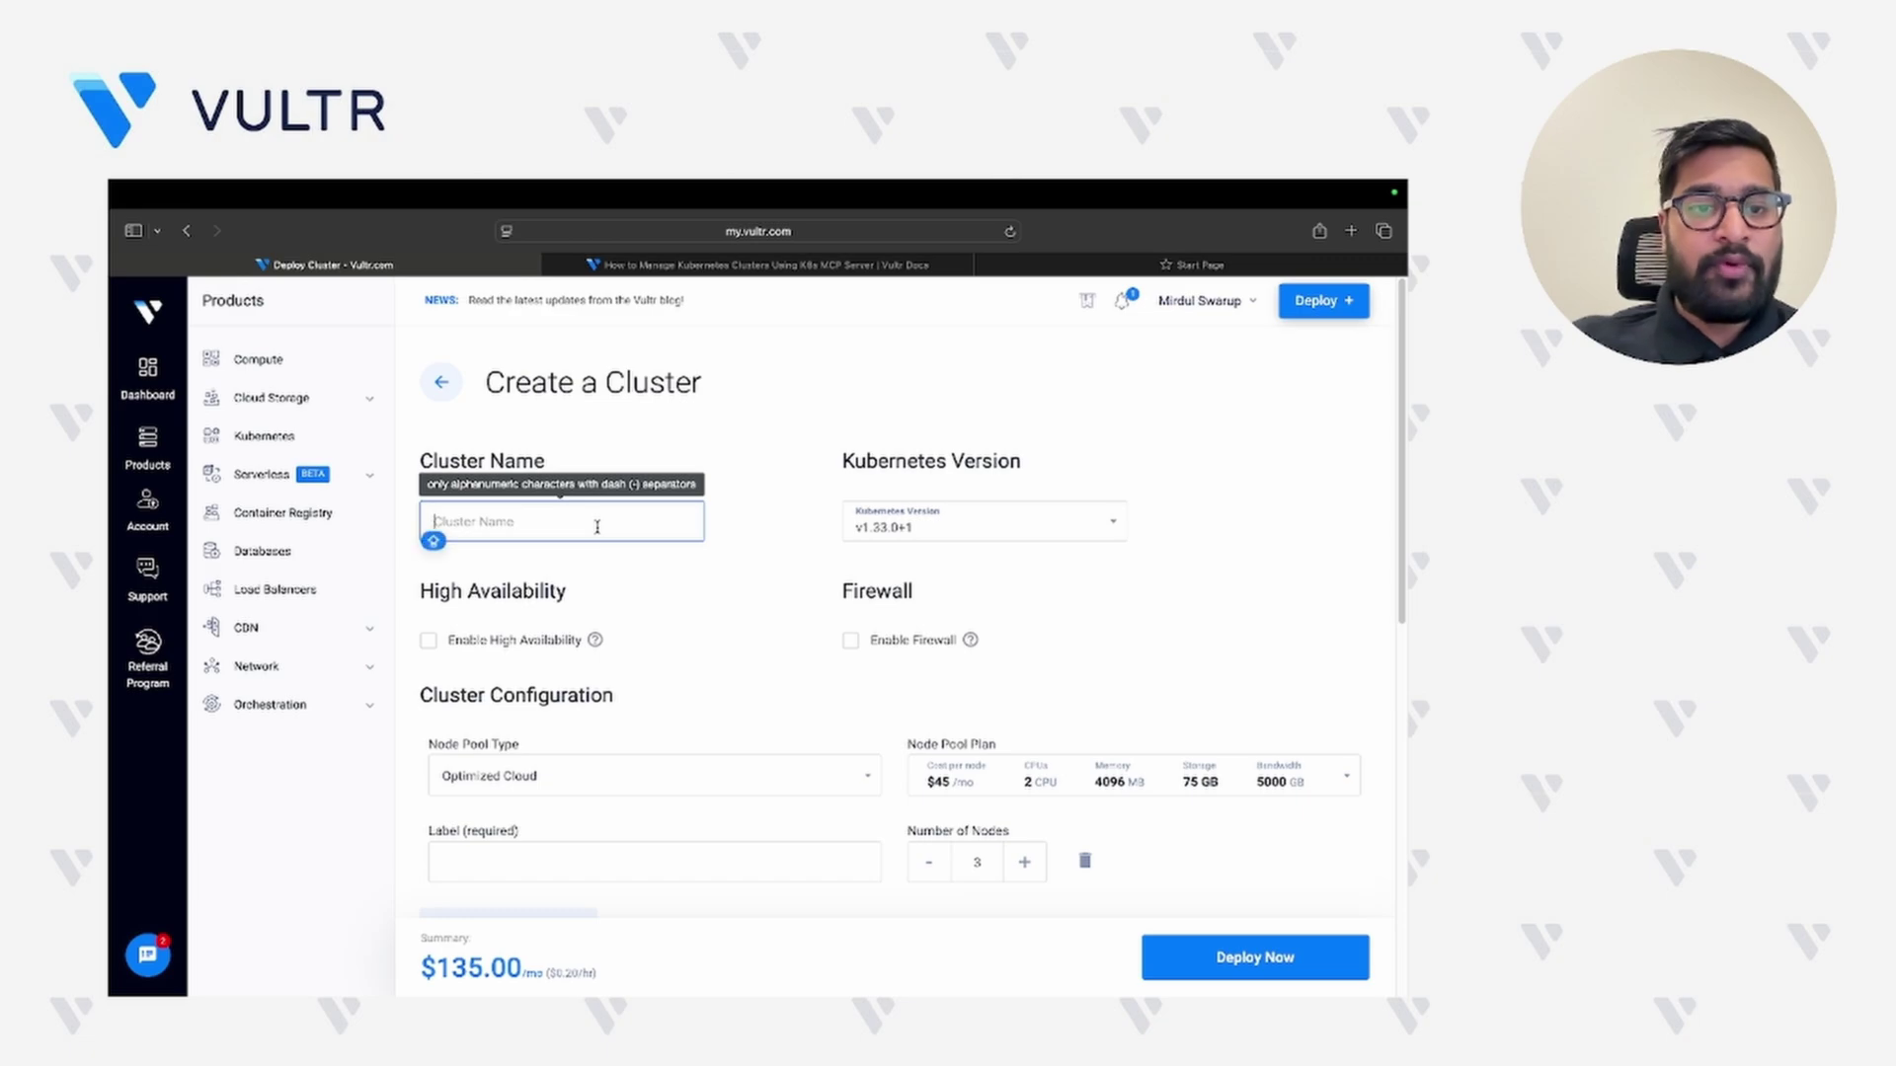
{"action": "type", "text": "demo"}
- Label the cluster's node pool demo, keeping the Optimized Cloud type
{"action": "scroll", "coordinate": [675, 712], "scroll_direction": "down", "scroll_amount": 2}
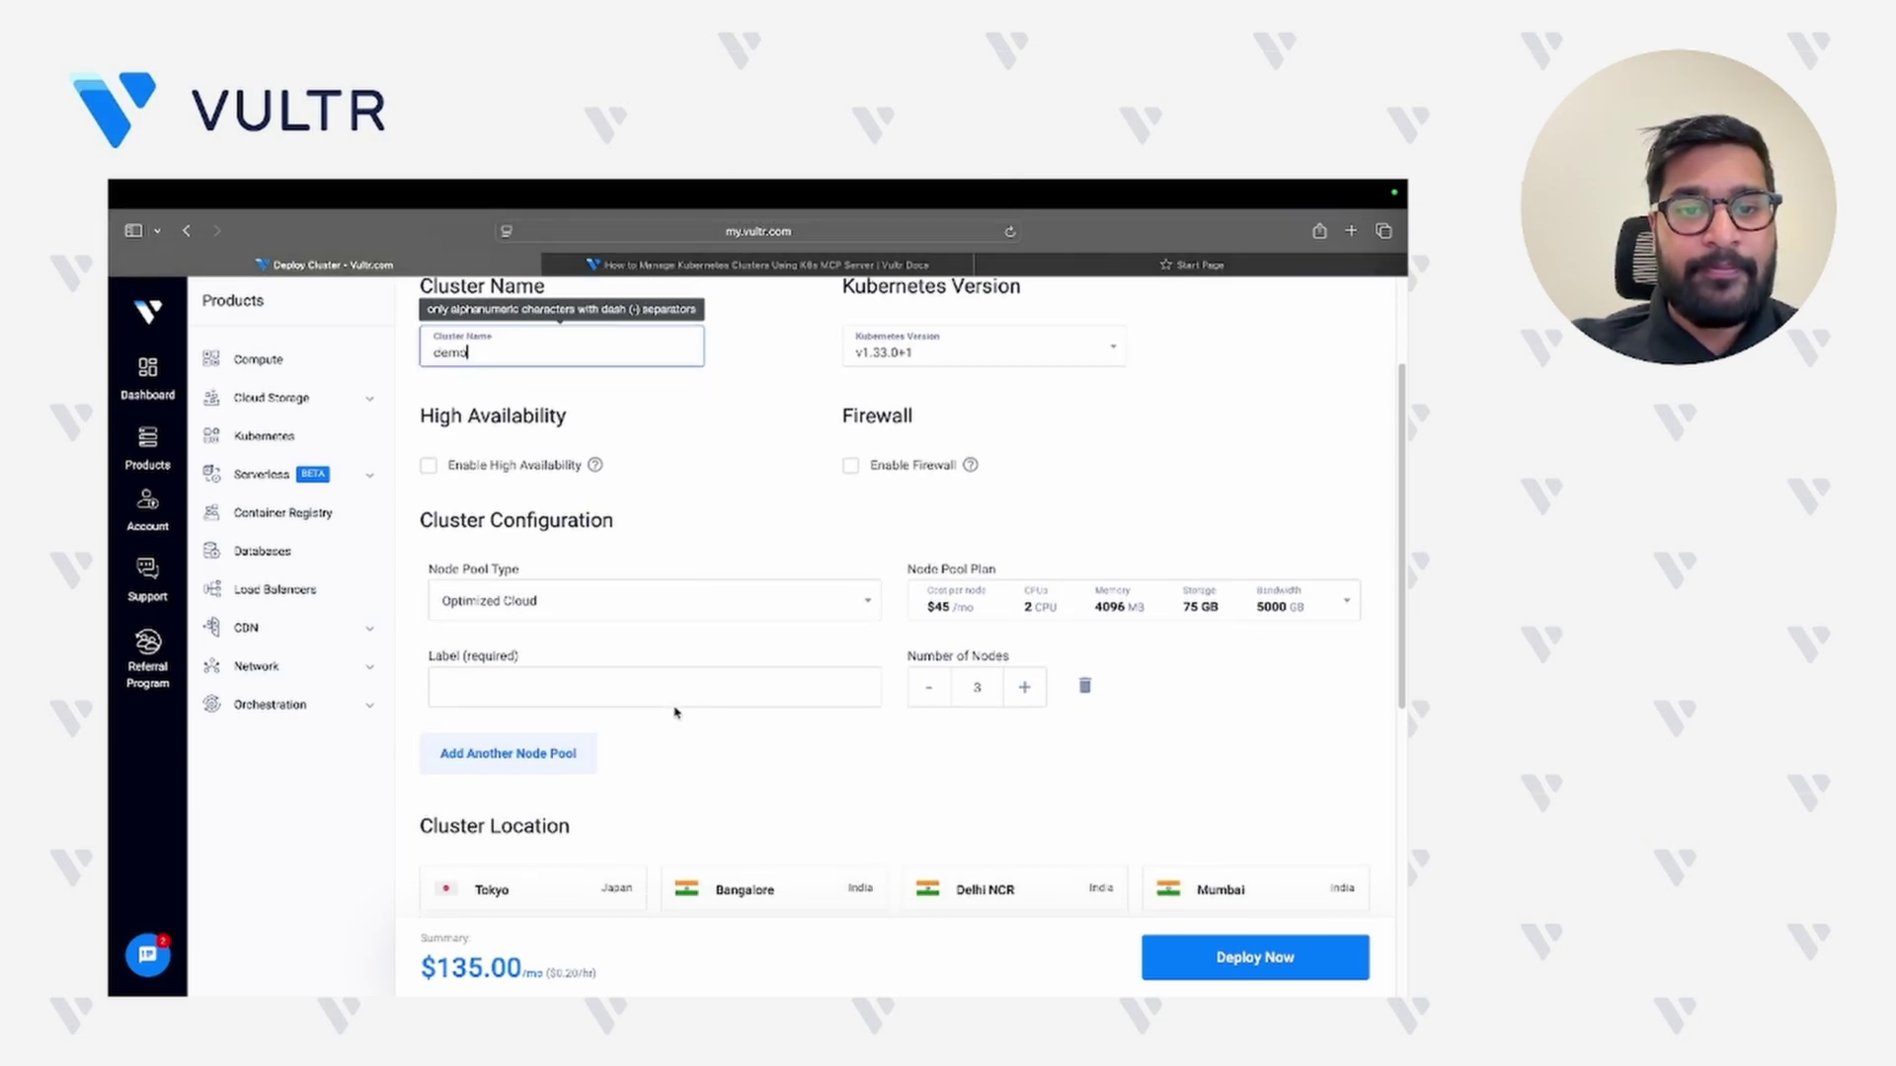
{"action": "scroll", "coordinate": [676, 712], "scroll_direction": "down", "scroll_amount": 1}
{"action": "left_click", "coordinate": [655, 603]}
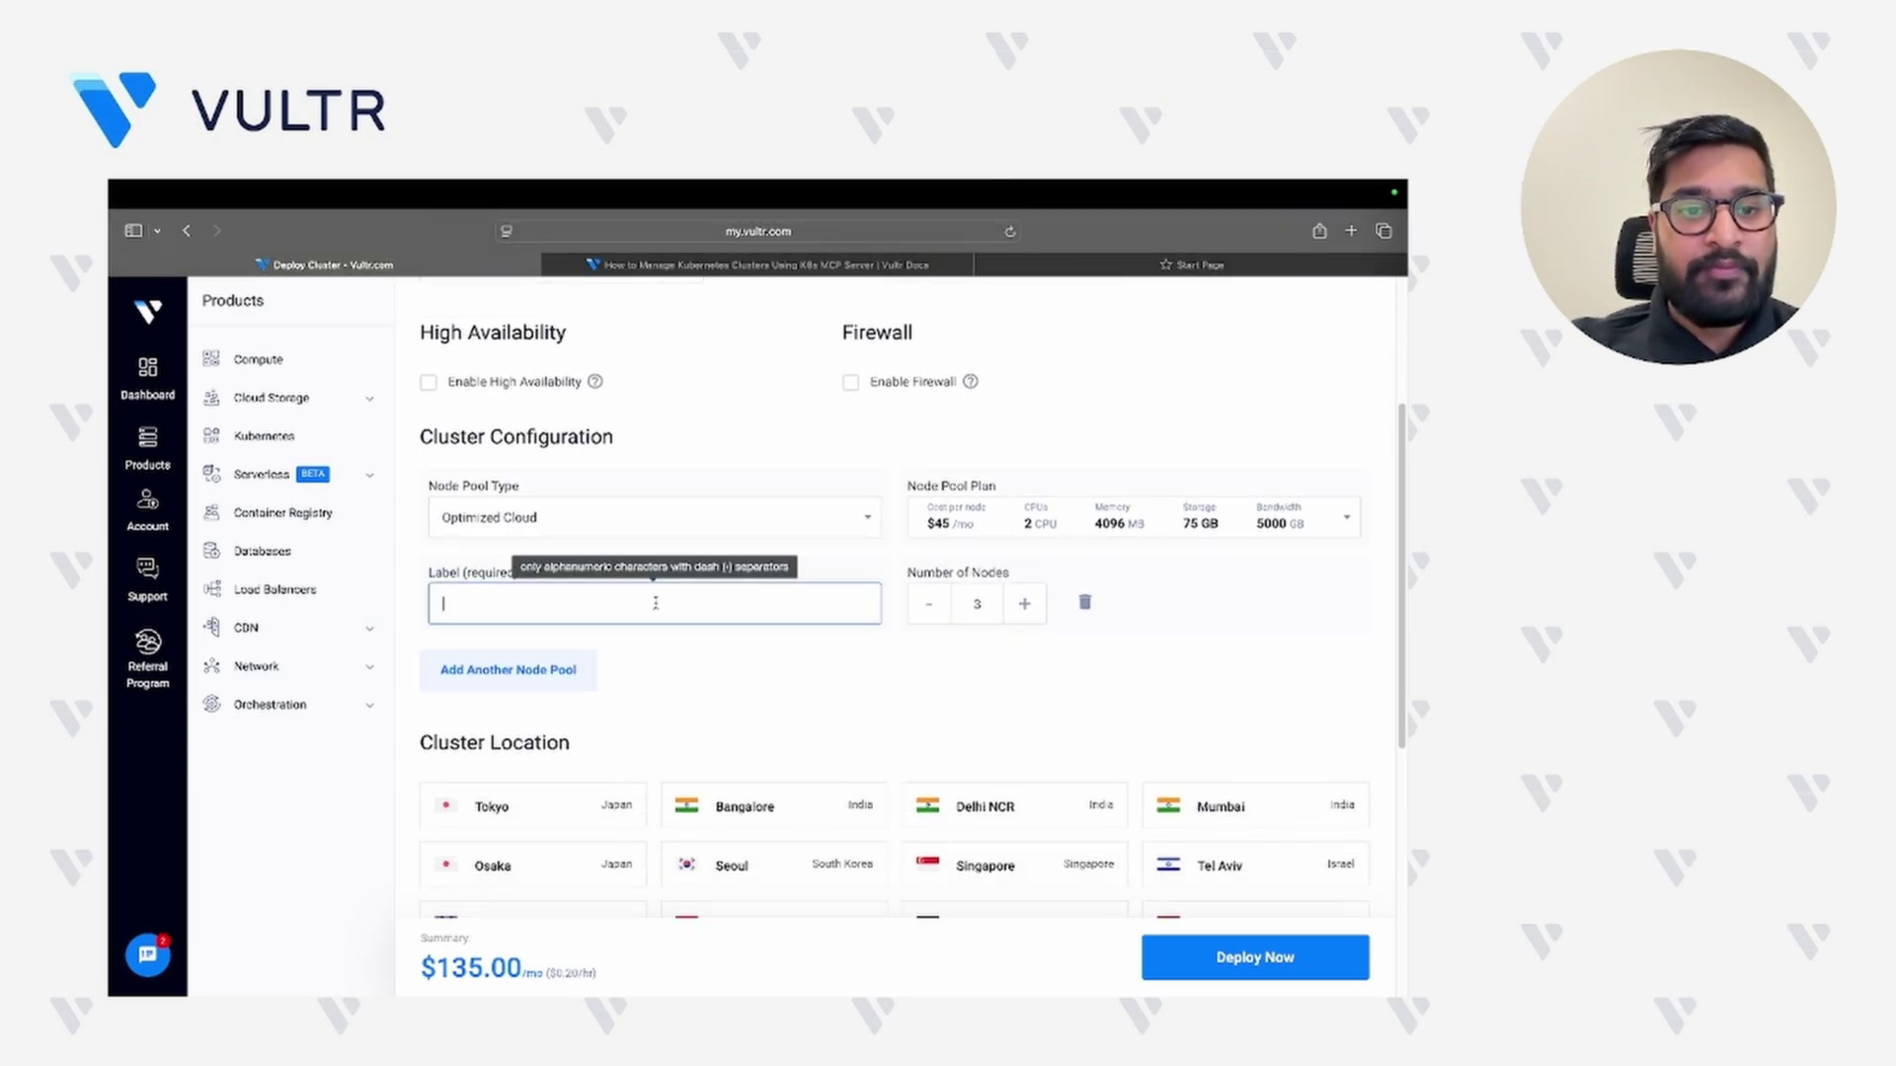
{"action": "type", "text": "demo"}
{"action": "left_click", "coordinate": [755, 730]}
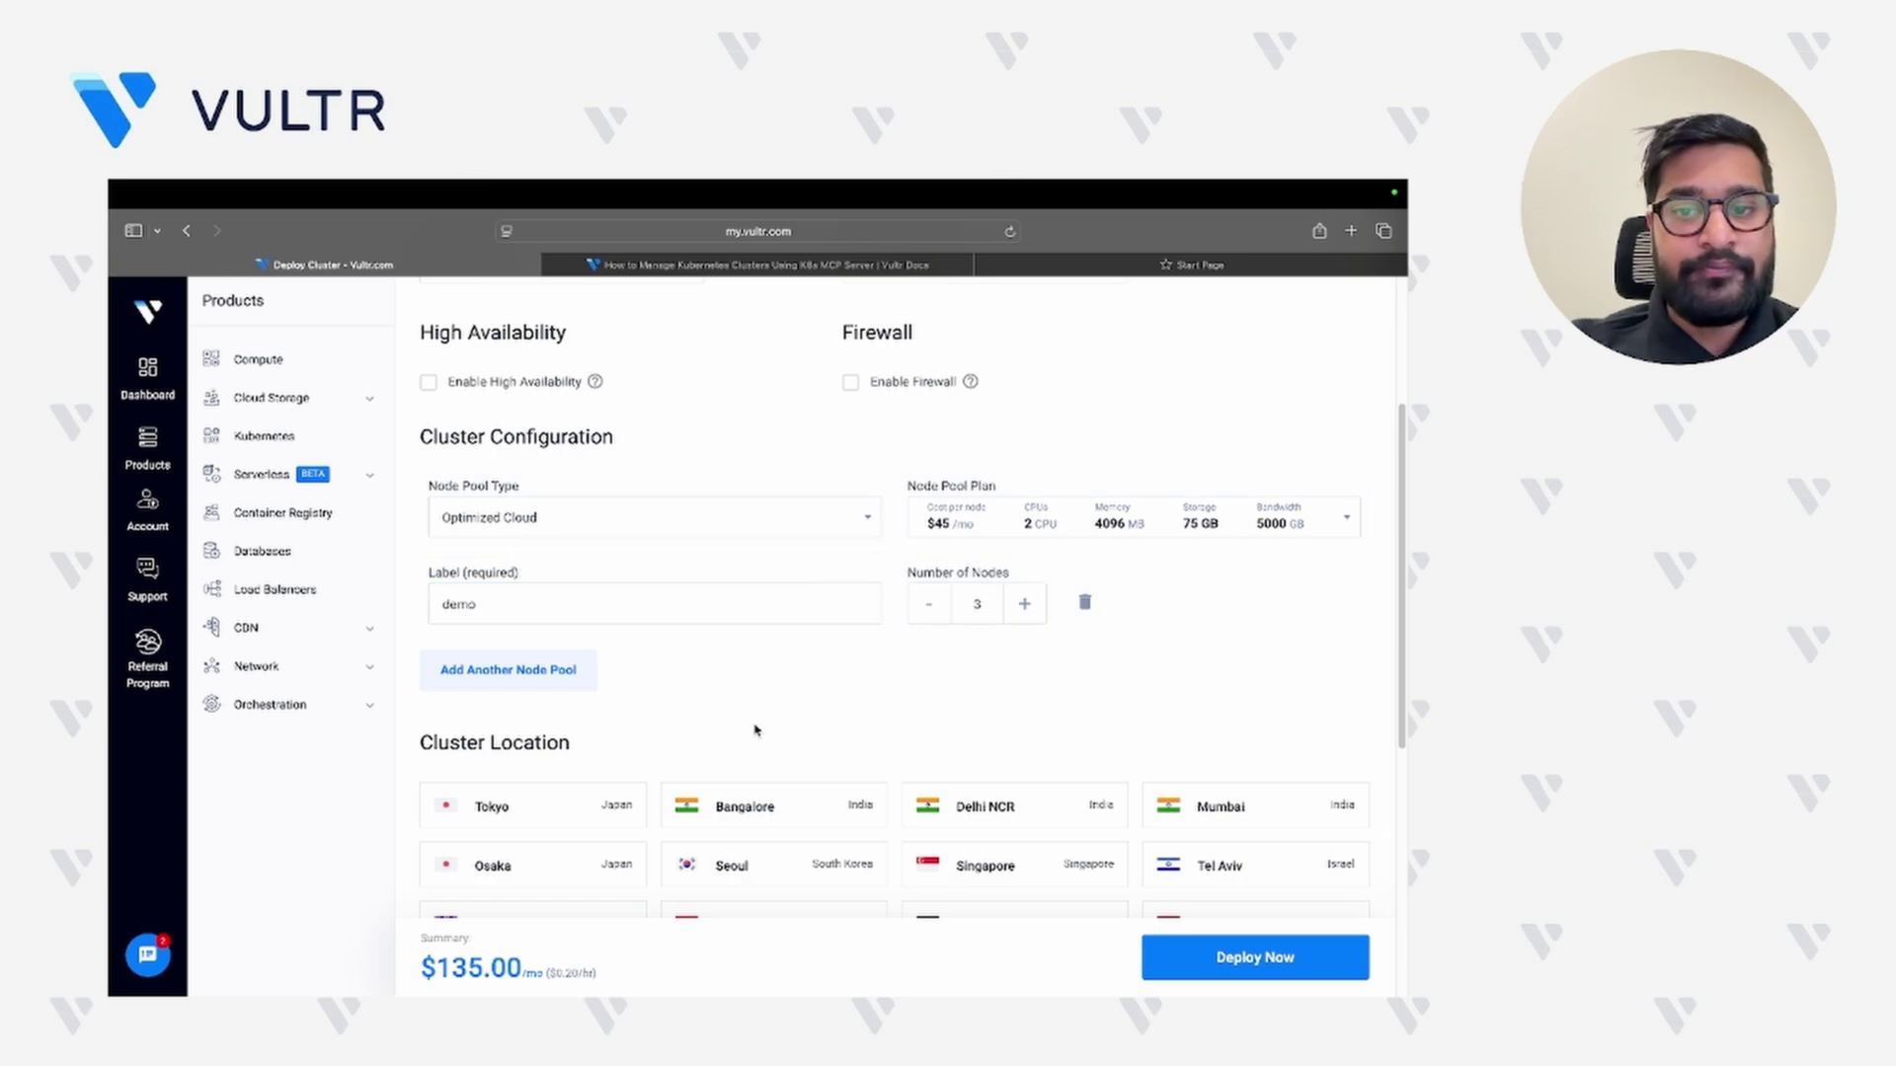
- Set the cluster location to Bangalore, India, and deploy the cluster
{"action": "scroll", "coordinate": [755, 731], "scroll_direction": "down", "scroll_amount": 4}
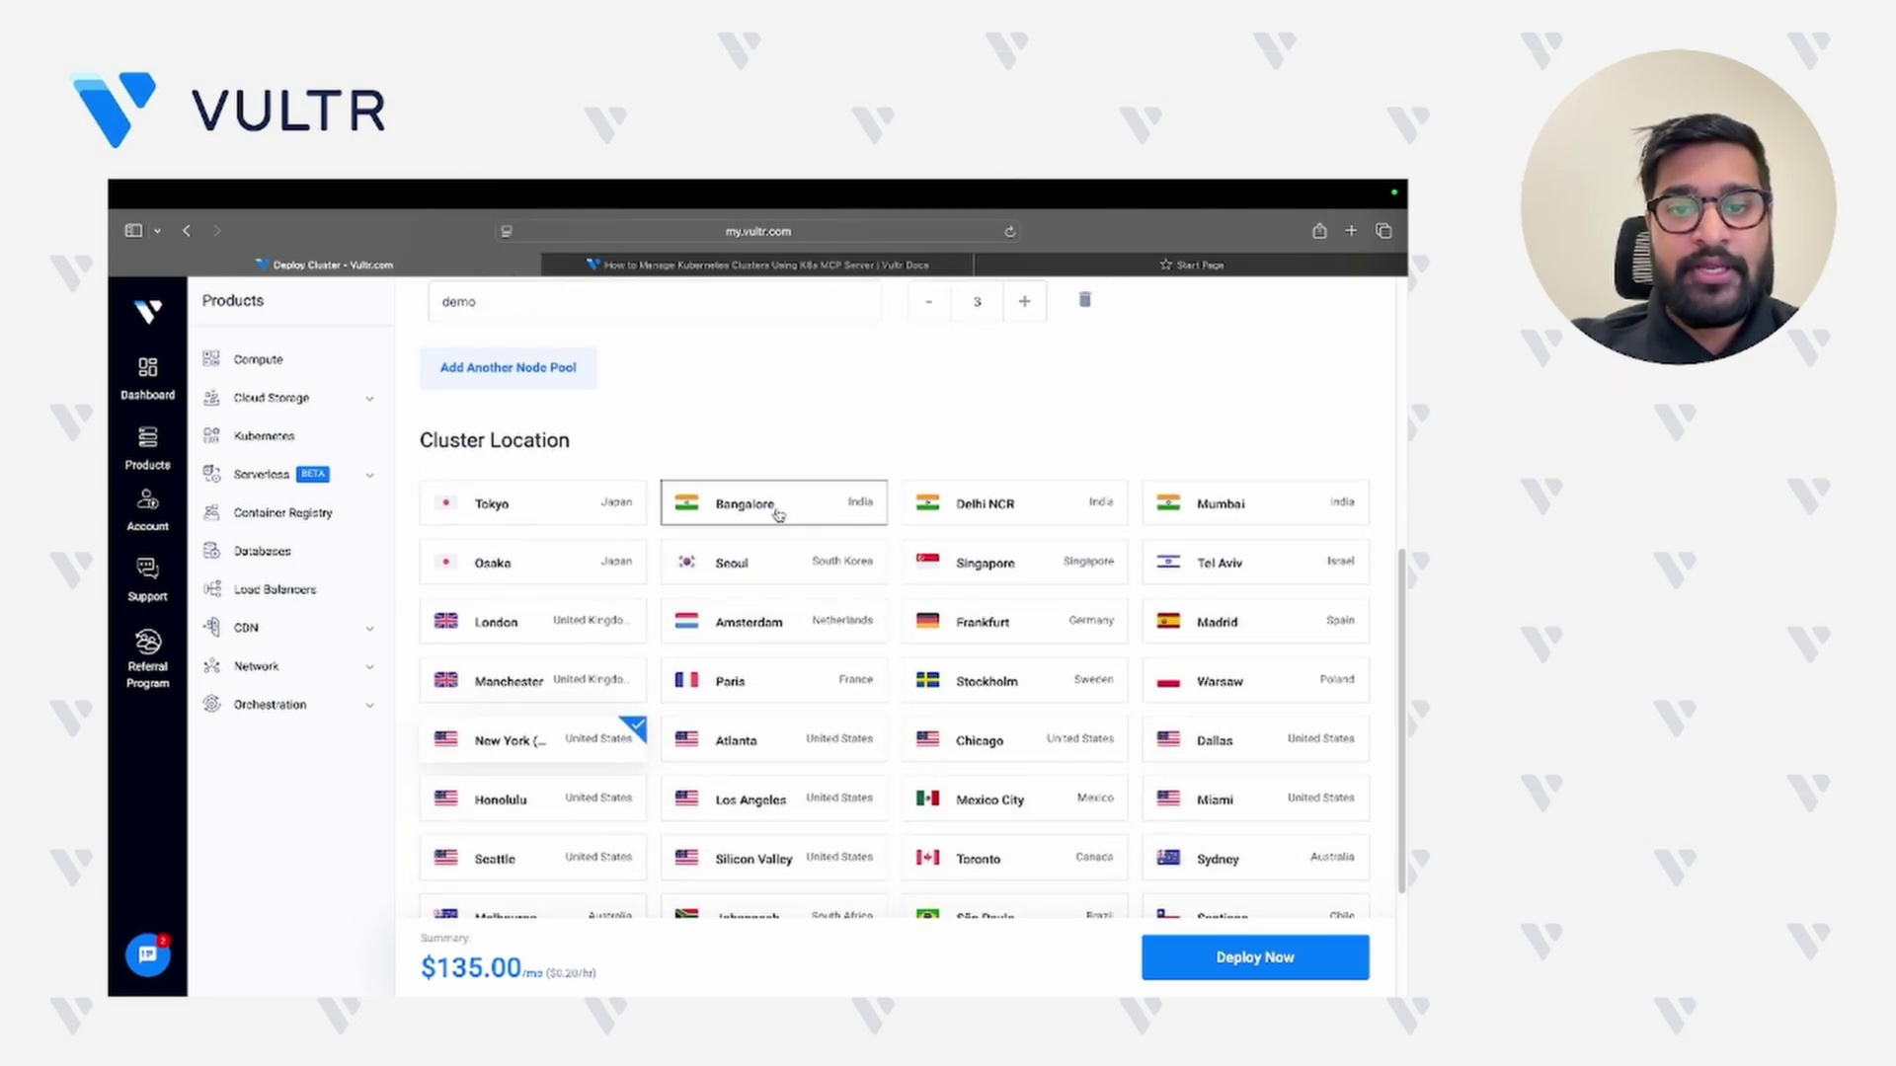
{"action": "left_click", "coordinate": [779, 513]}
{"action": "scroll", "coordinate": [859, 772], "scroll_direction": "down", "scroll_amount": 3}
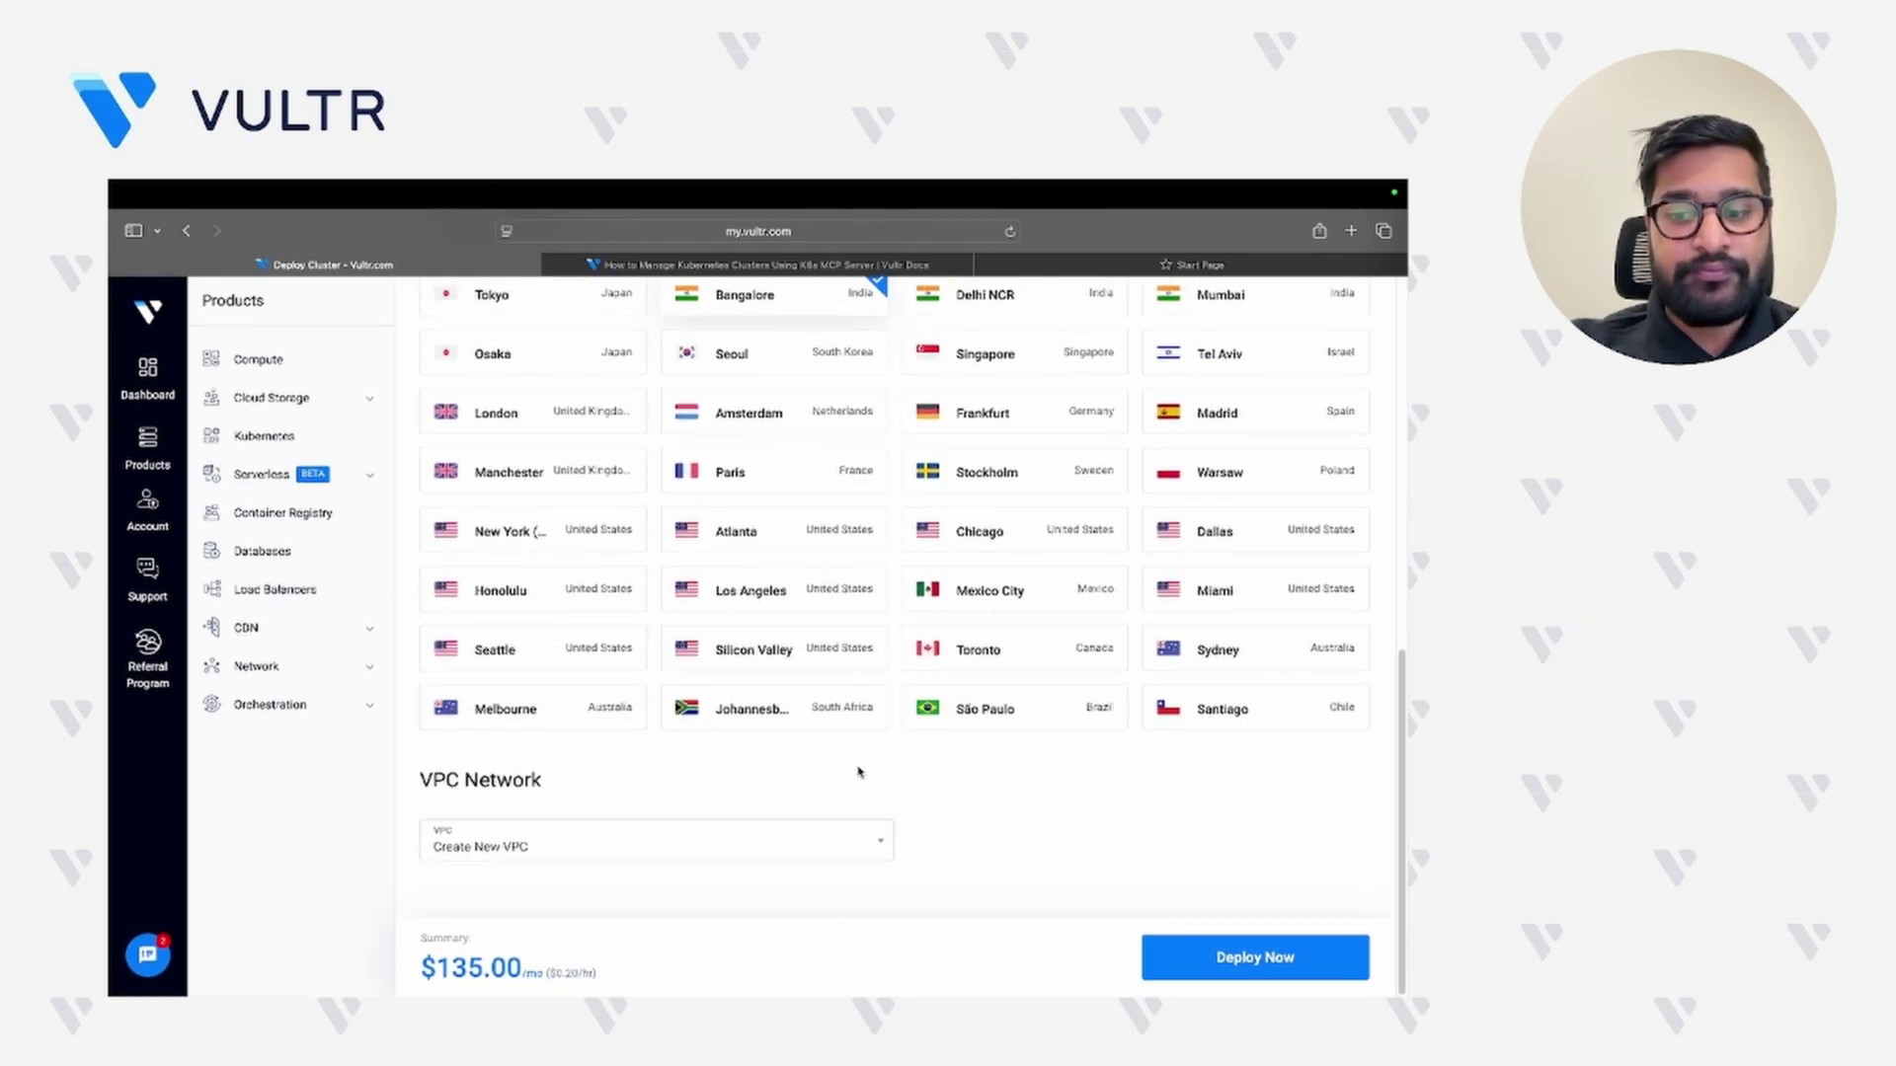
{"action": "left_click", "coordinate": [1218, 956]}
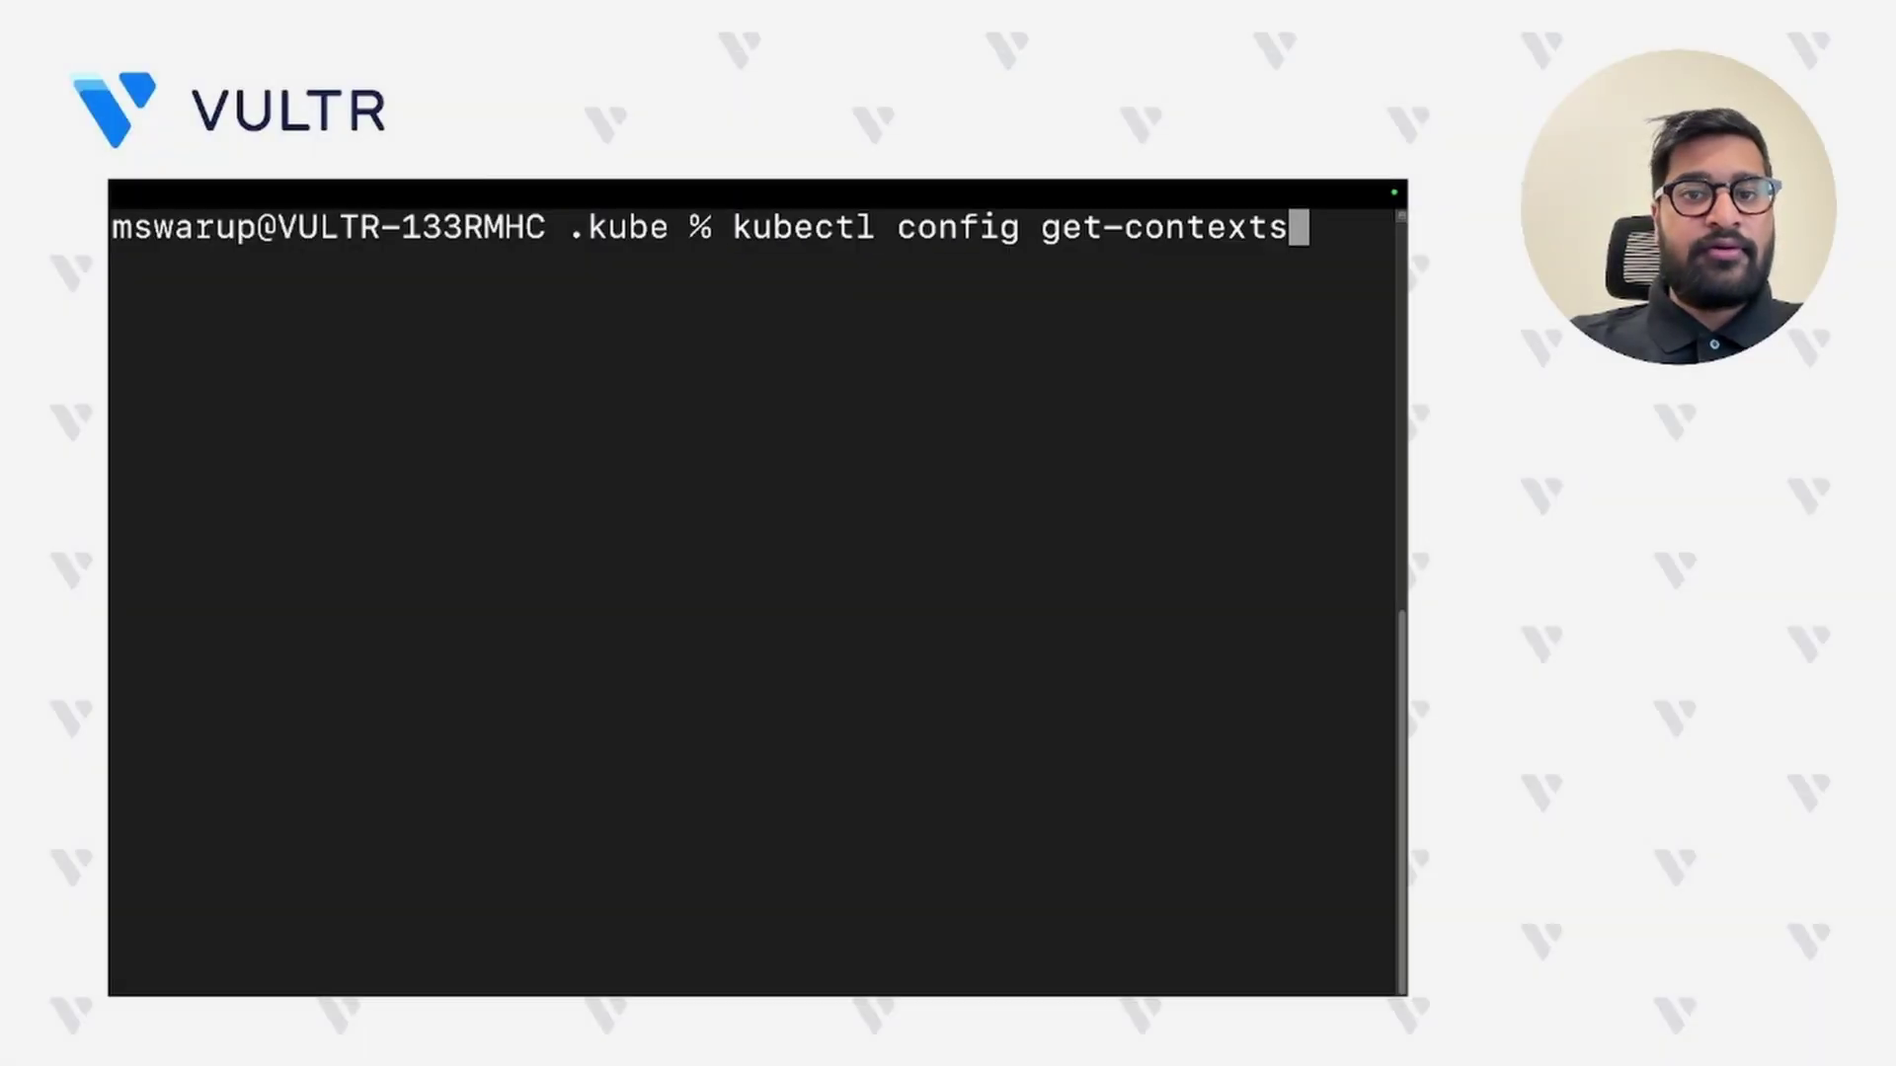
- Run kubectl config get-contexts in the terminal and select the current context's name in its output
{"action": "key", "text": "Return"}
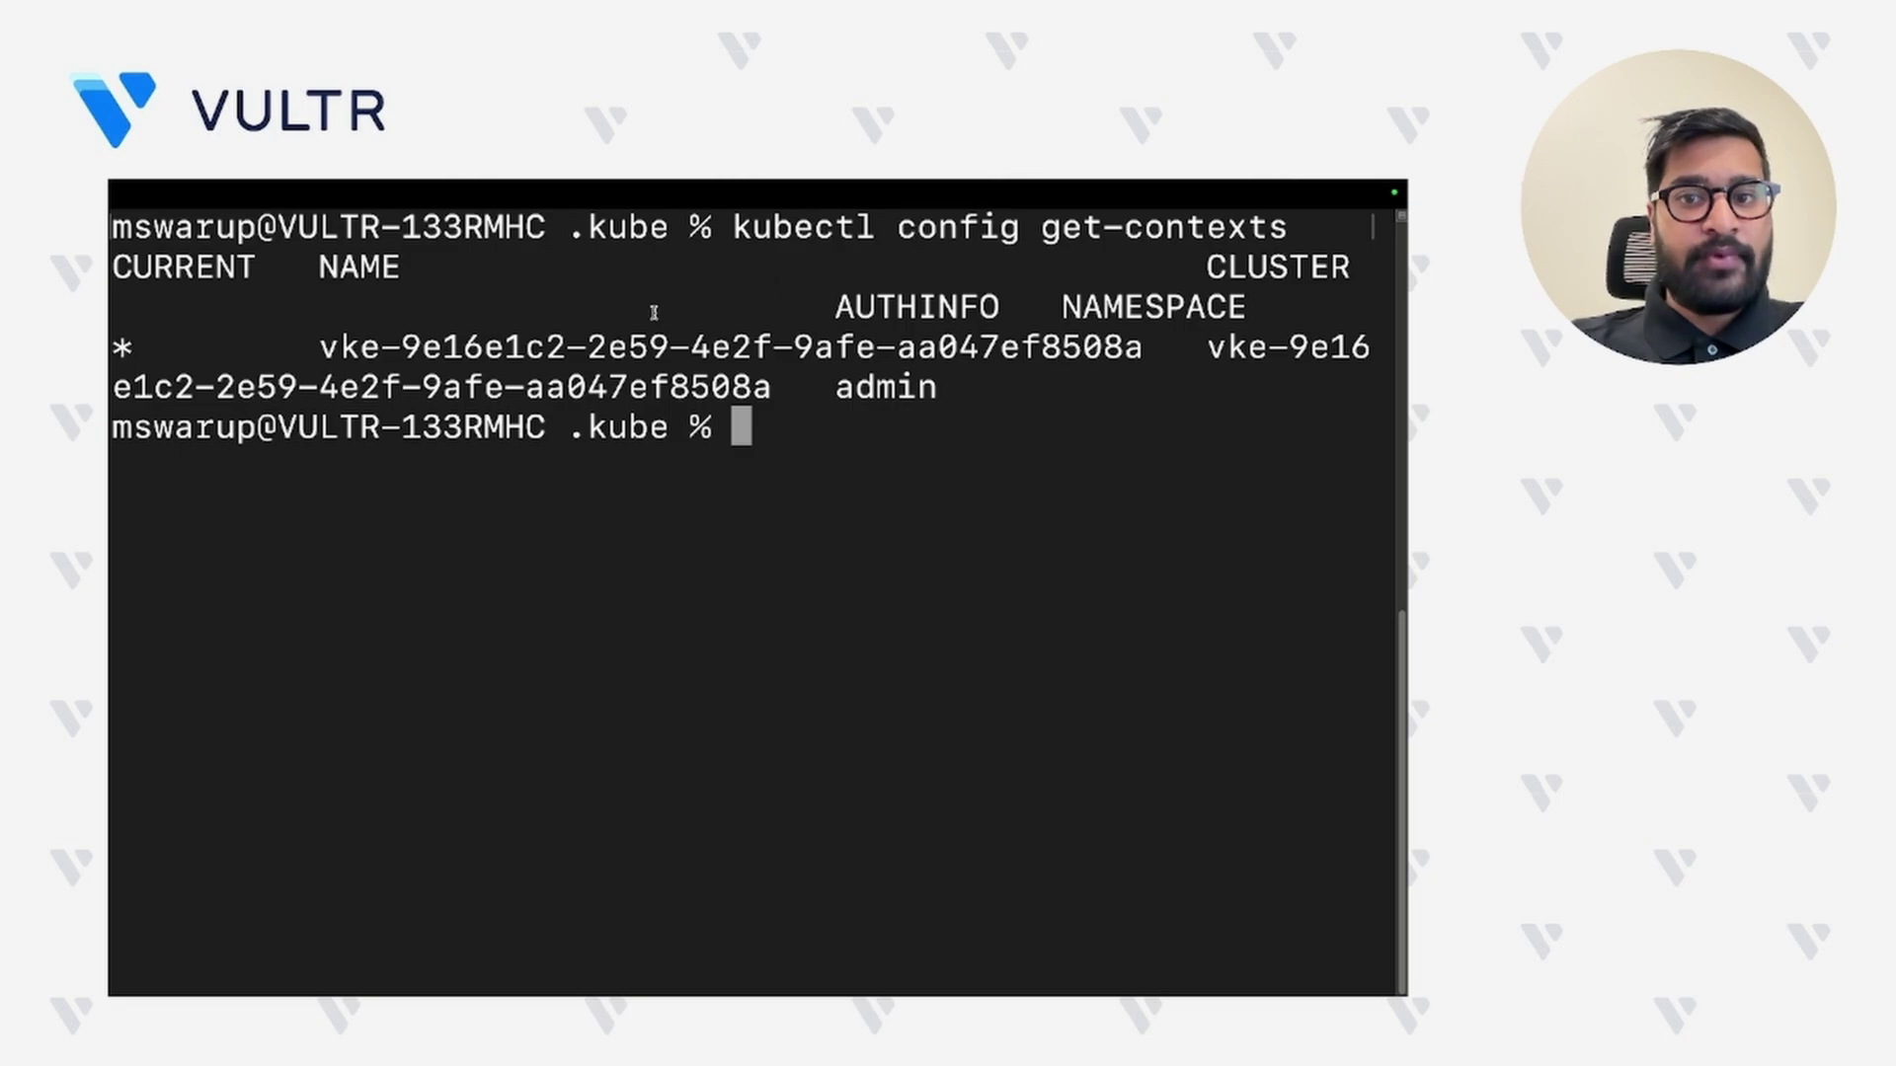
{"action": "left_click_drag", "start_coordinate": [322, 348], "coordinate": [1134, 336]}
{"action": "left_click", "coordinate": [1151, 346]}
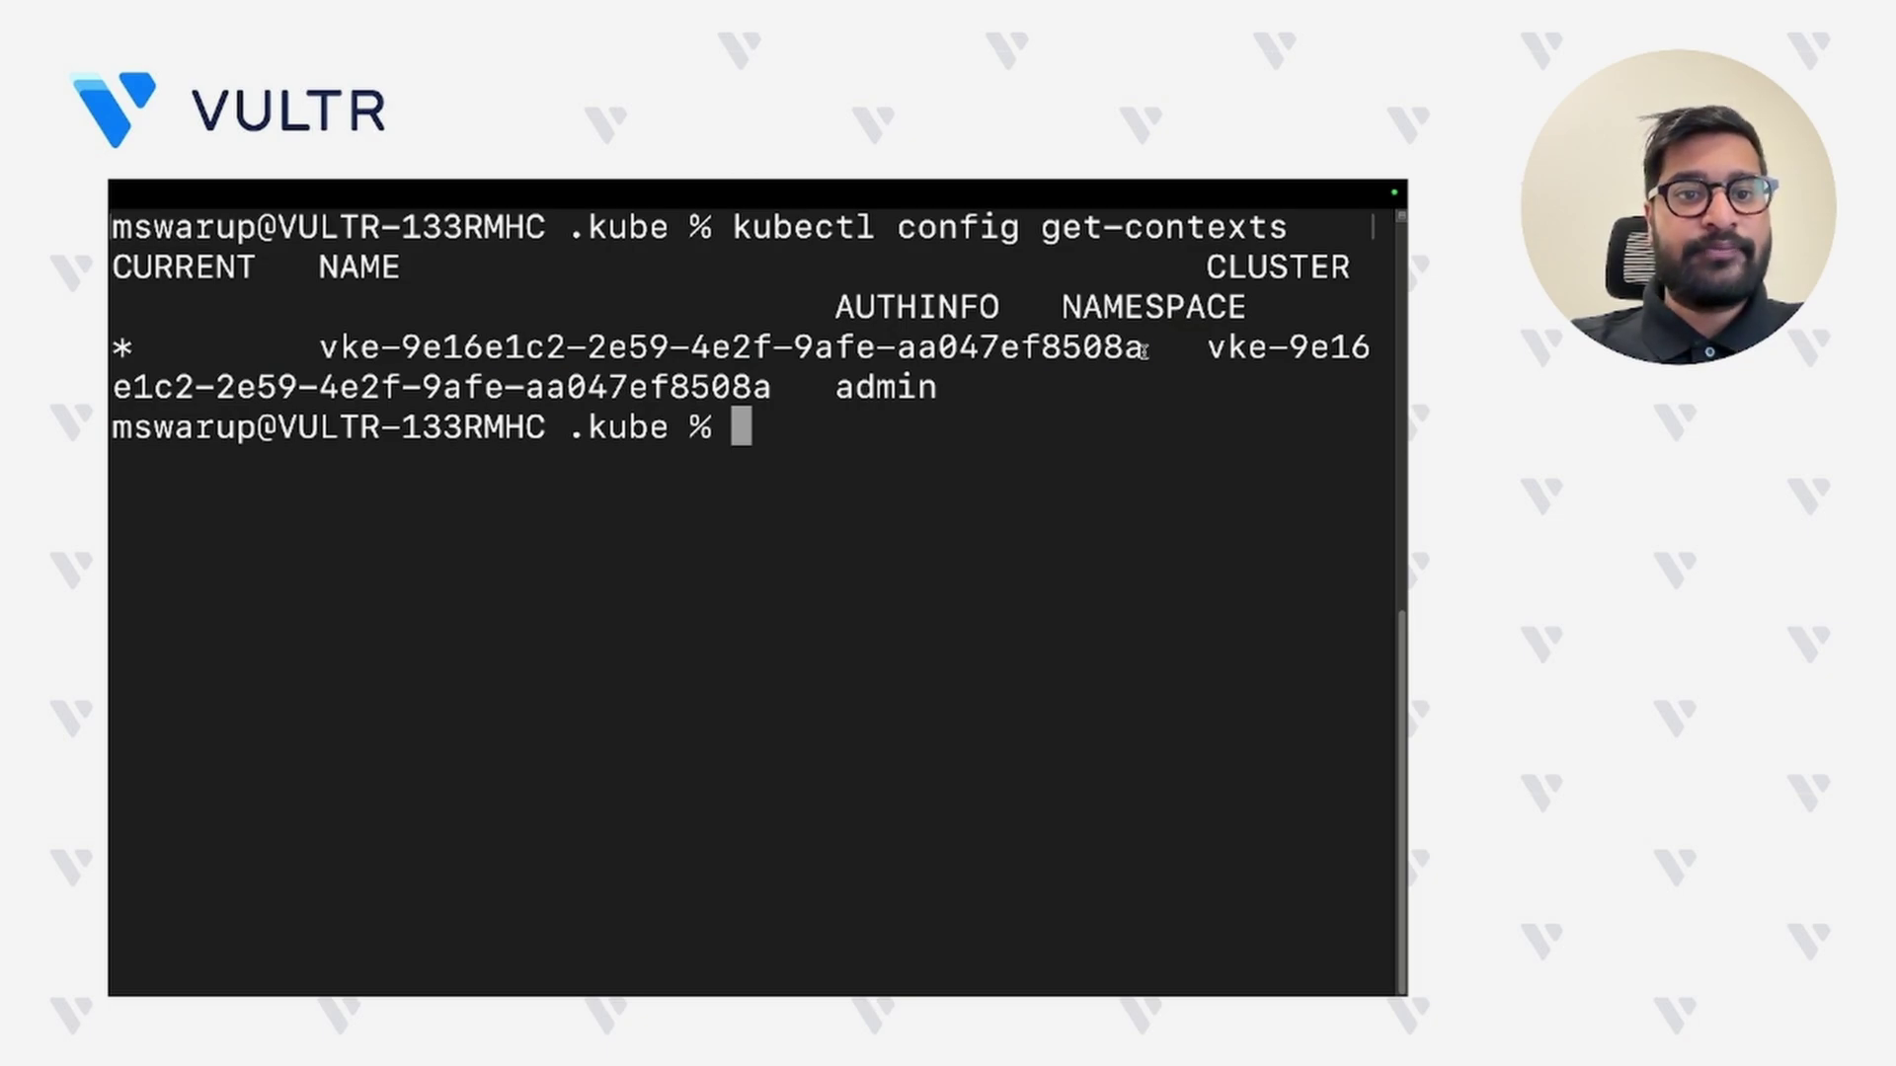
{"action": "left_click_drag", "start_coordinate": [1146, 348], "coordinate": [316, 341]}
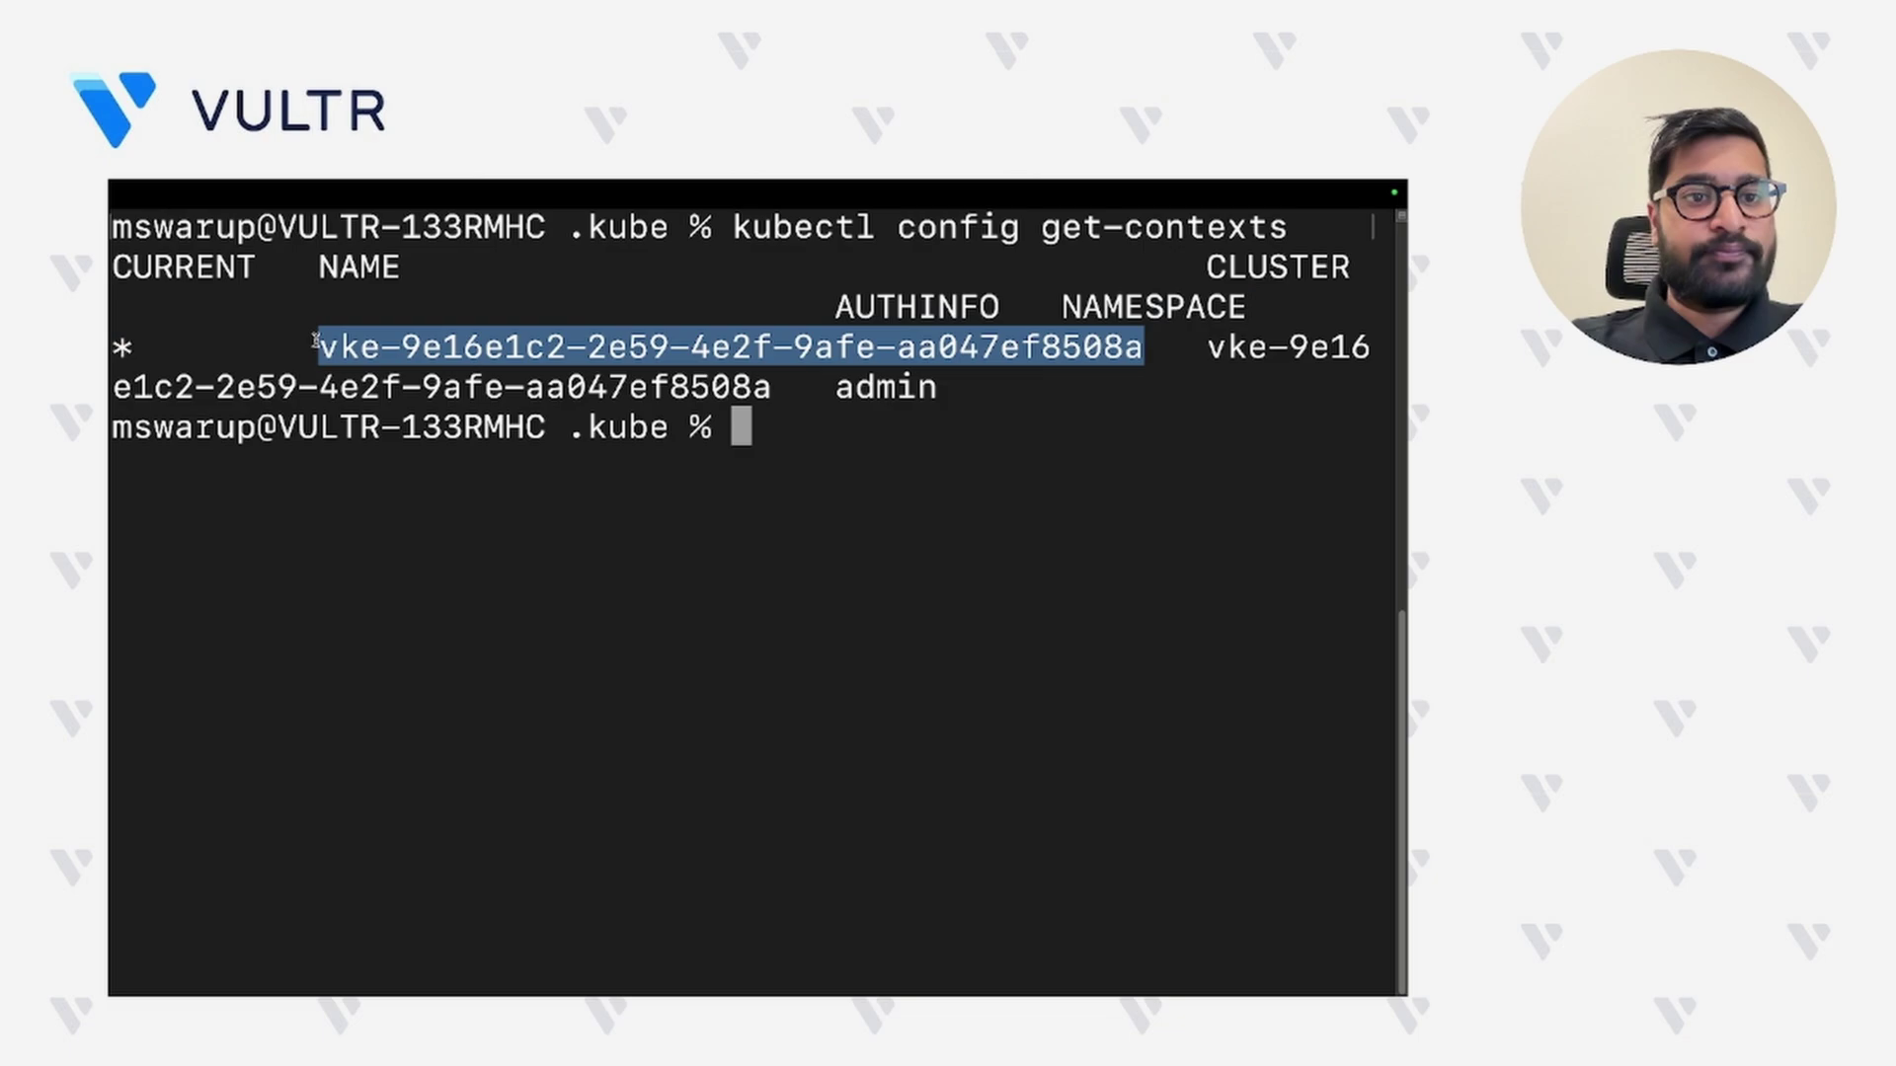
- Pull the MCP server image by running docker pull ghcr.io/alexei-led/k8s-mcp-server:latest
{"action": "left_click", "coordinate": [775, 429]}
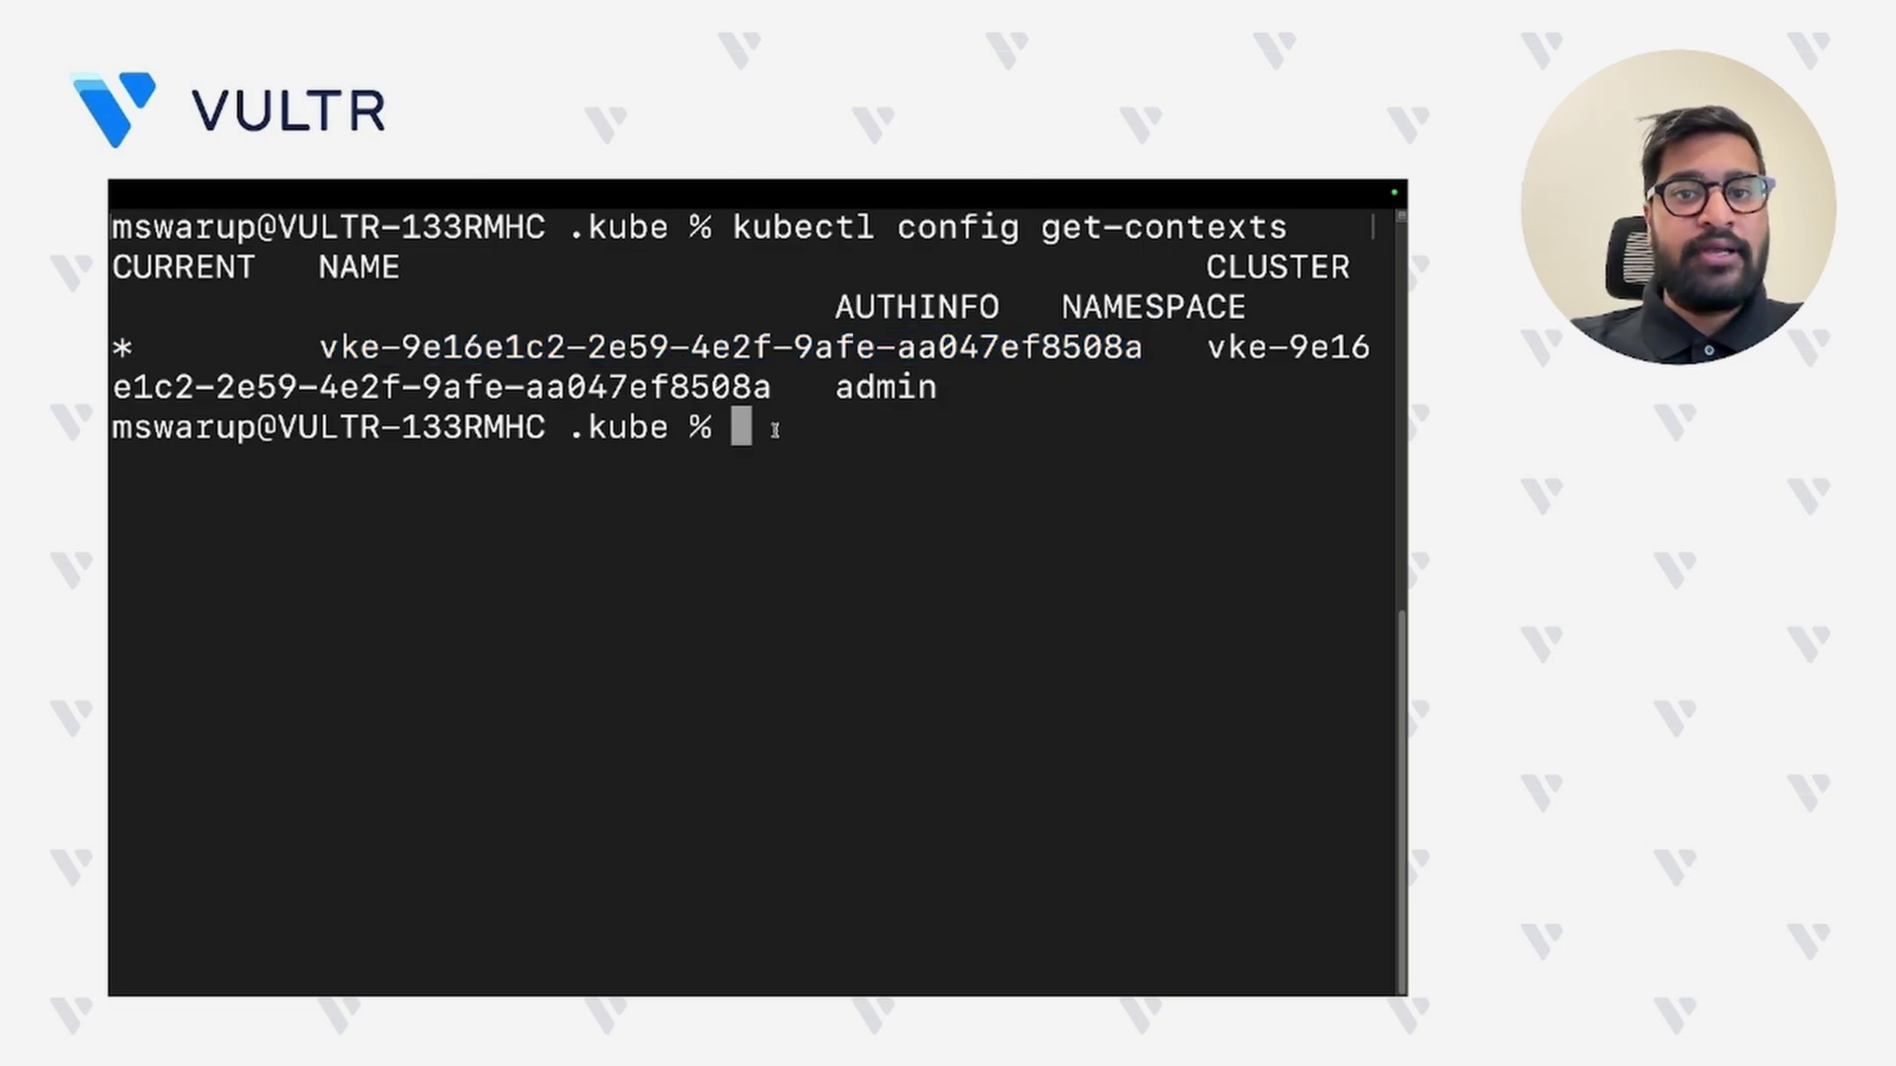
{"action": "type", "text": "docker pull ghcr.io/alexei-led/k8s-mcp-server:latest"}
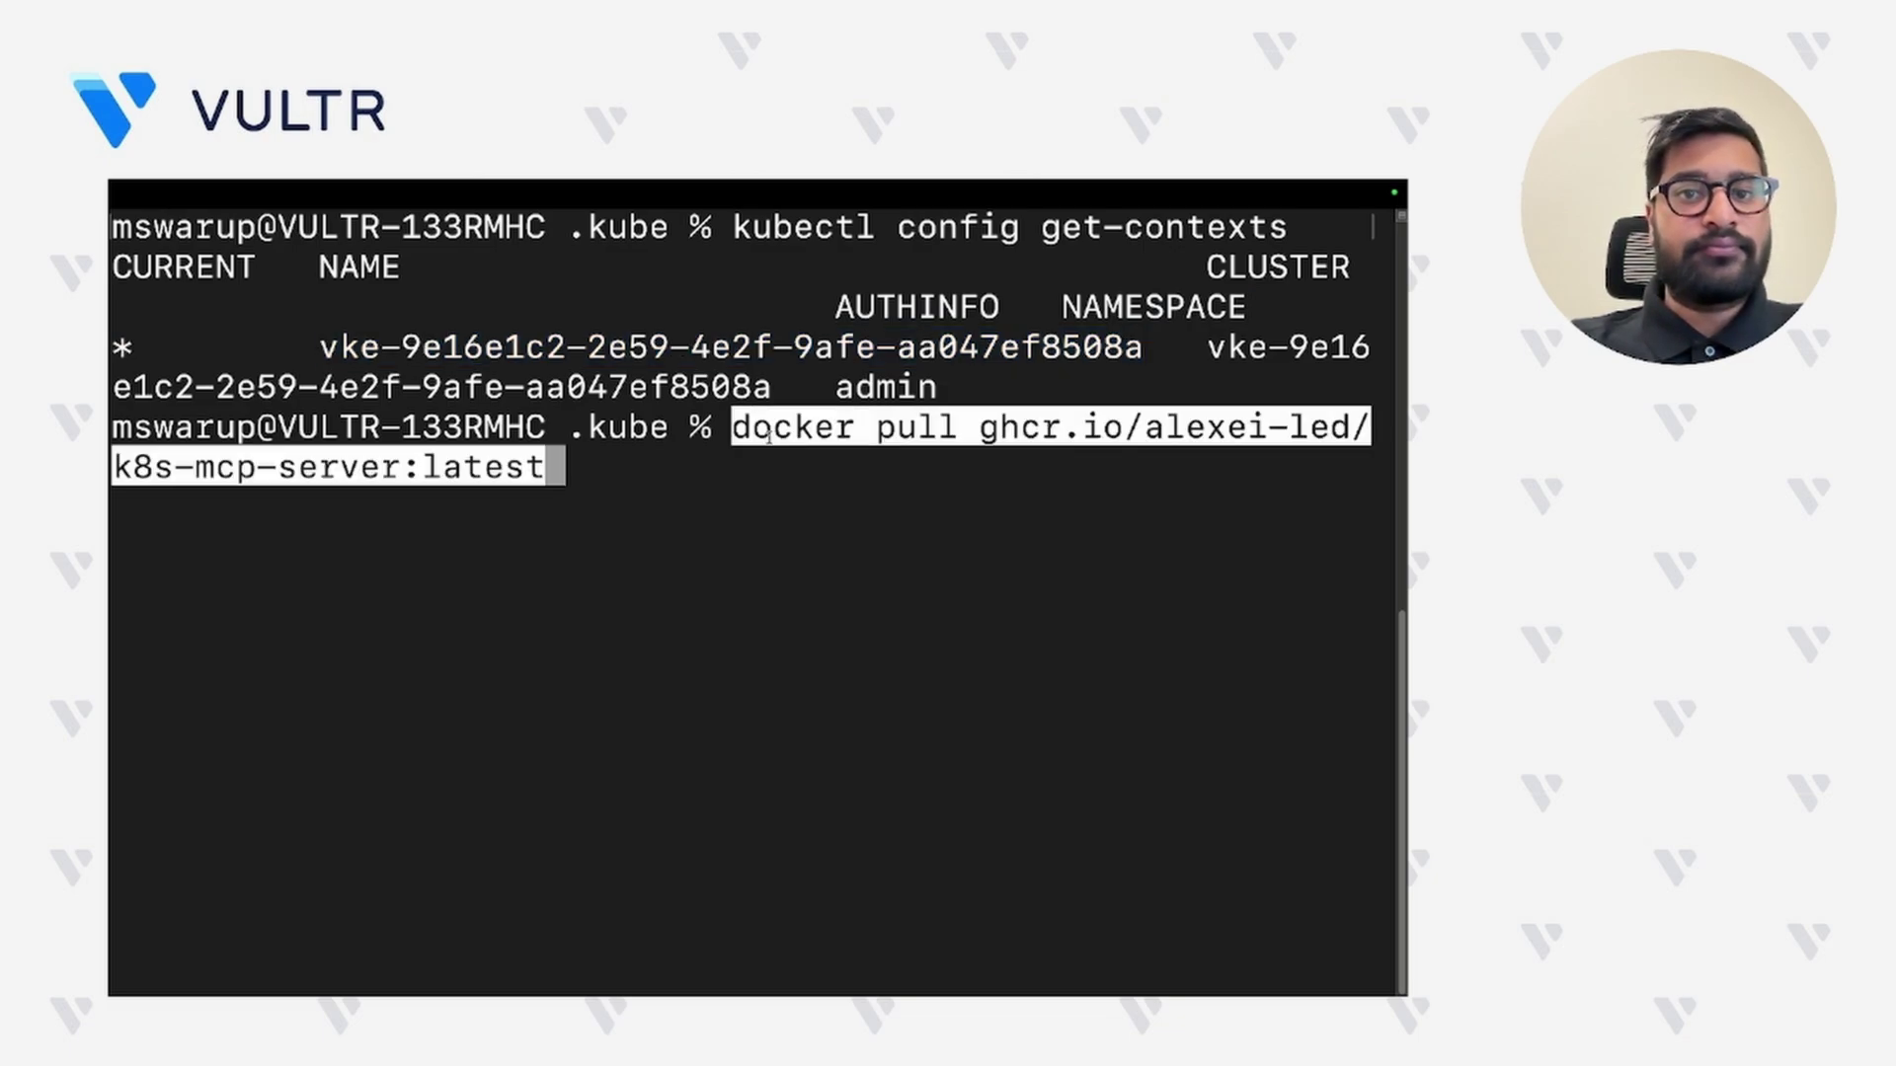
{"action": "key", "text": "Return"}
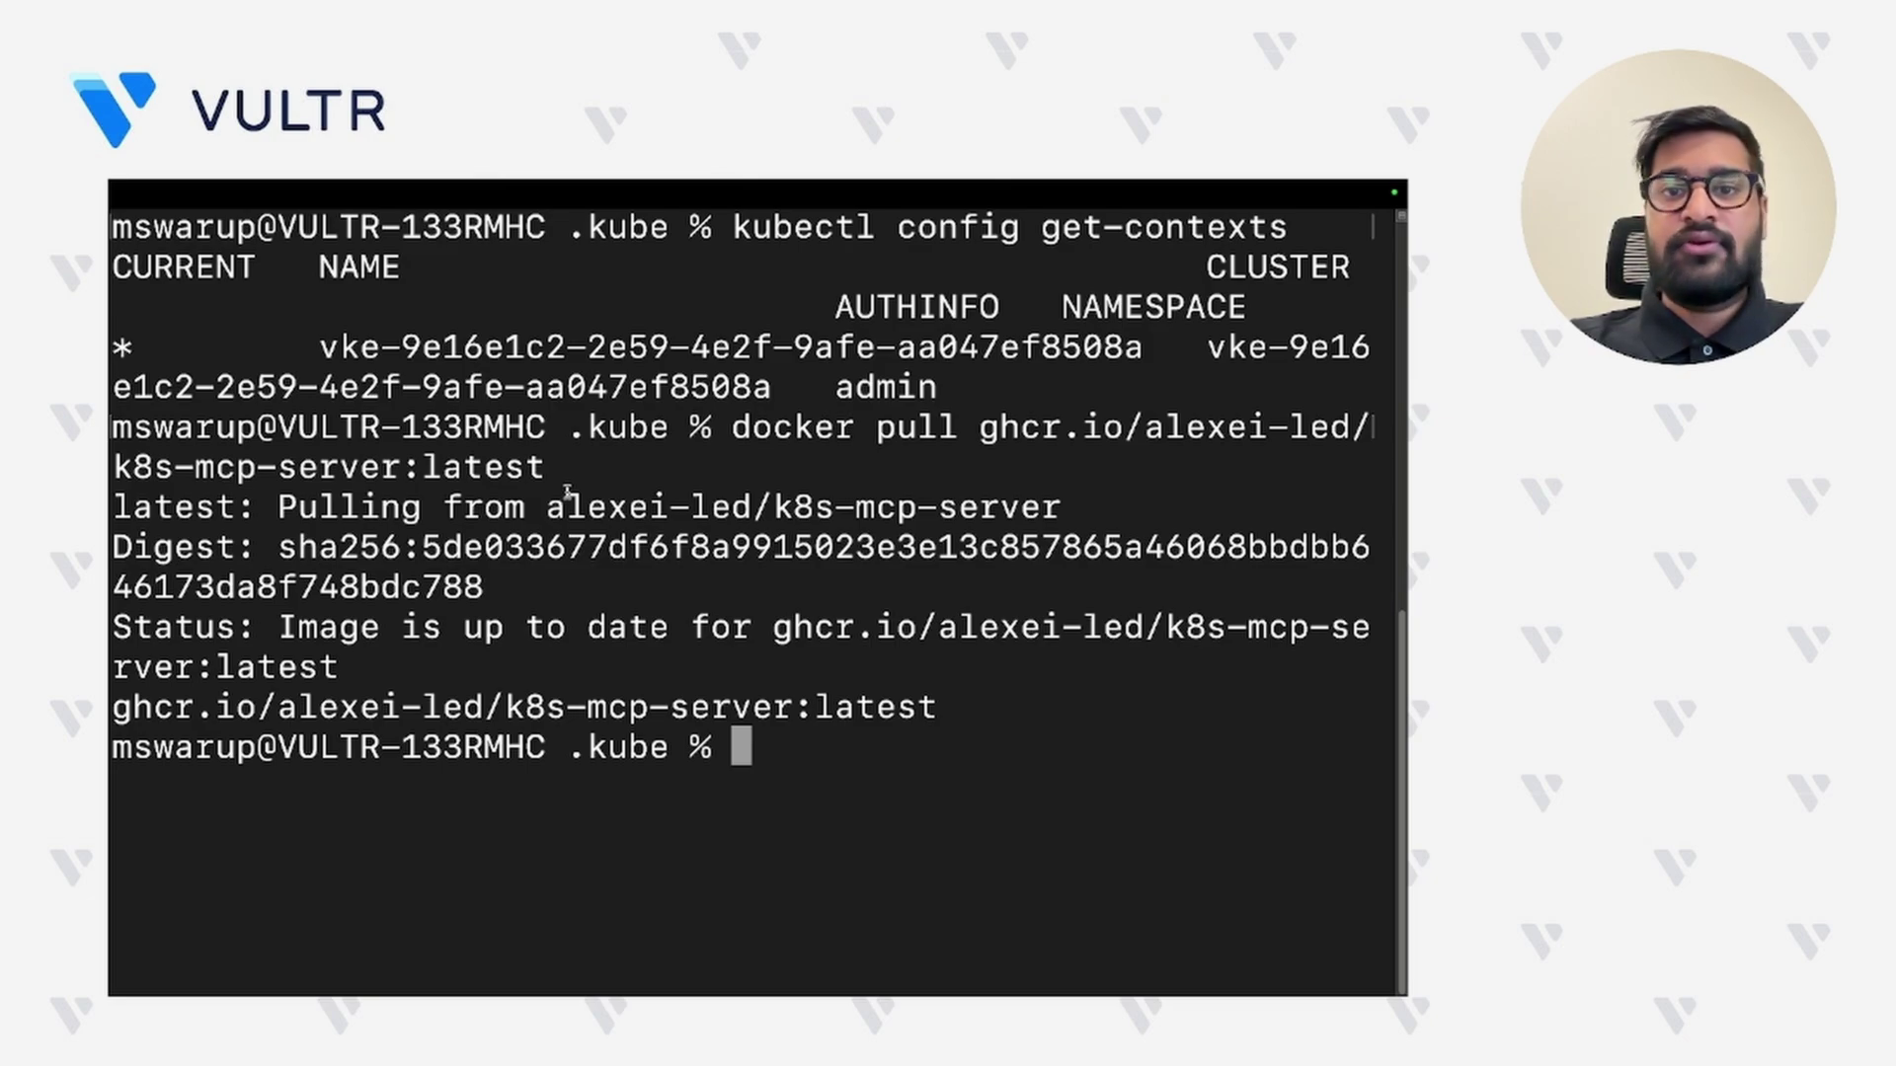
- Enter the docker run -i --rm command for k8s-mcp-server:latest with ~/.kube mounted read-only, and delete its <VKE_CLUSTER_CONTEXT_VALUE> placeholder
{"action": "type", "text": "docker run -i --rm \\     -v ~/.kube:/home/appuser/.kube:ro \\     -e K8S_CONTEXT=<VKE_CLUSTER_CONTEXT_VALUE> \\     ghcr.io/alexei-led/k8s-mcp-server:latest"}
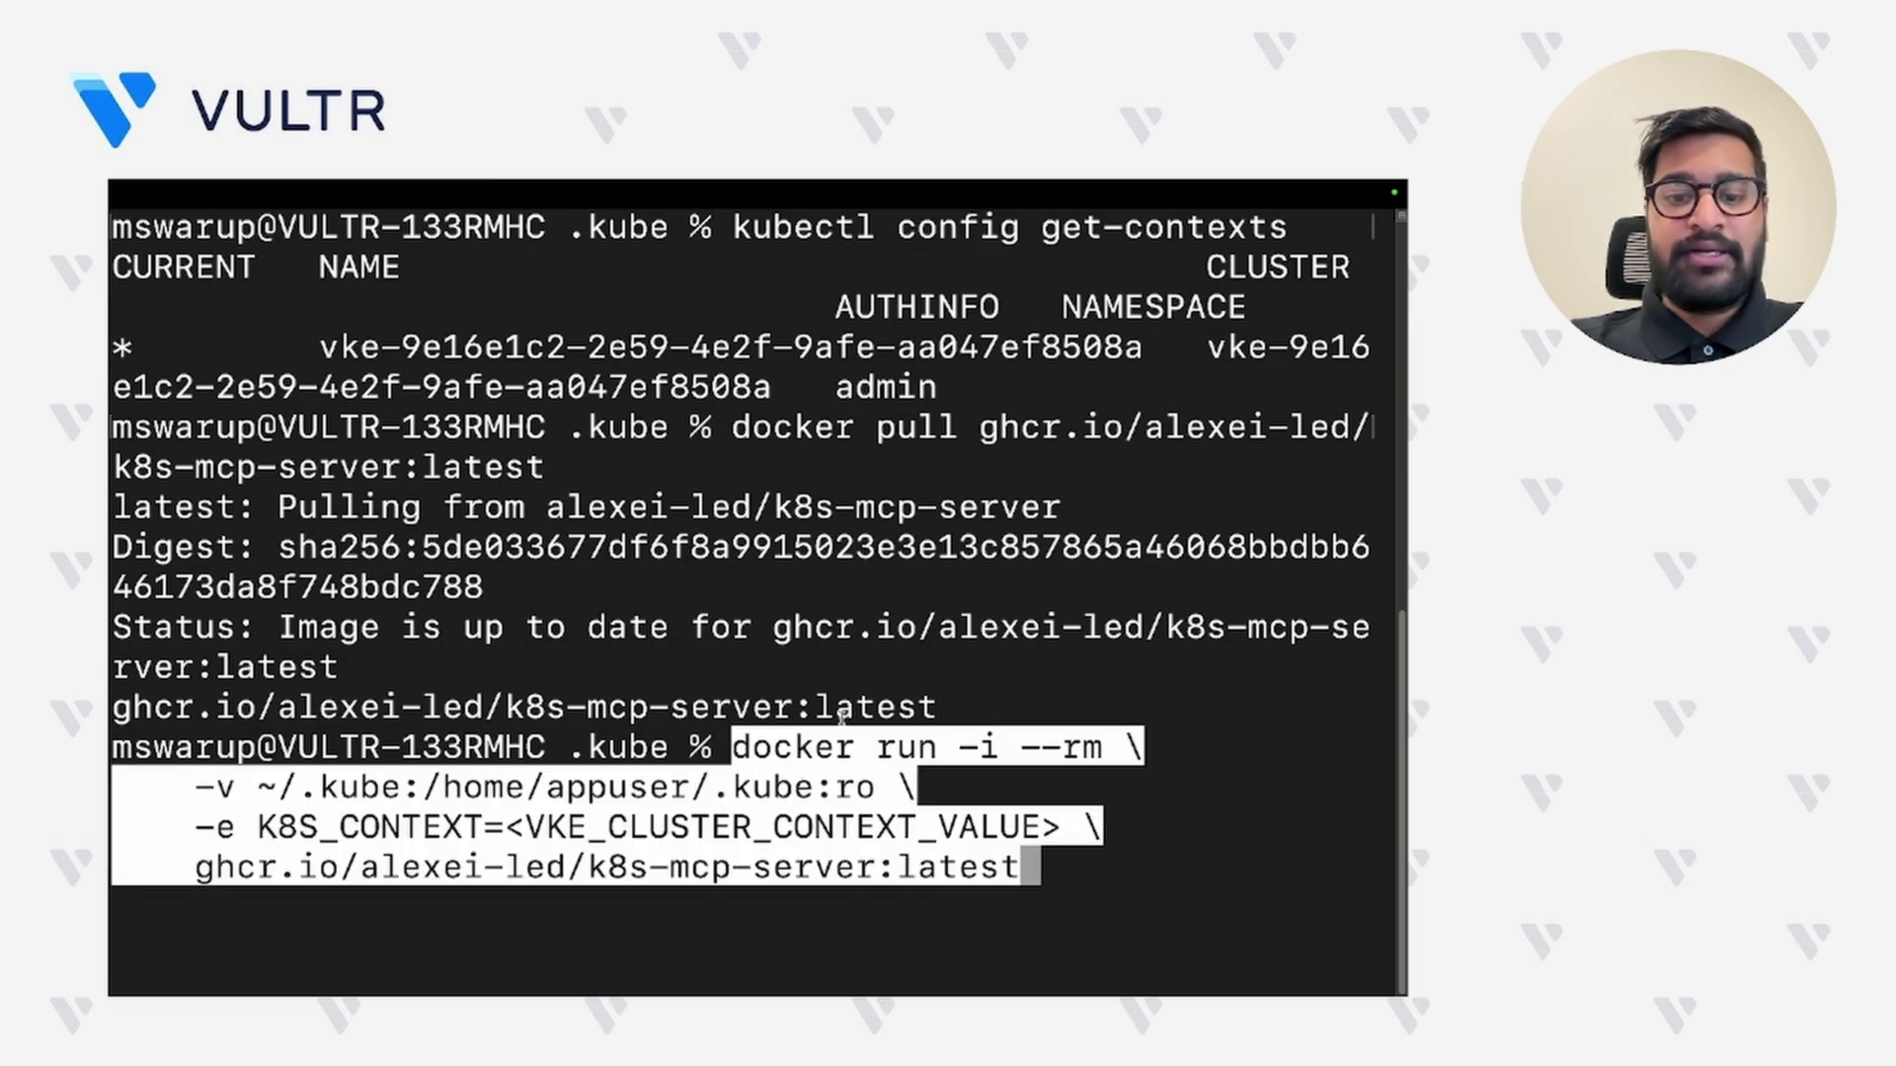
{"action": "key", "text": "Left"}
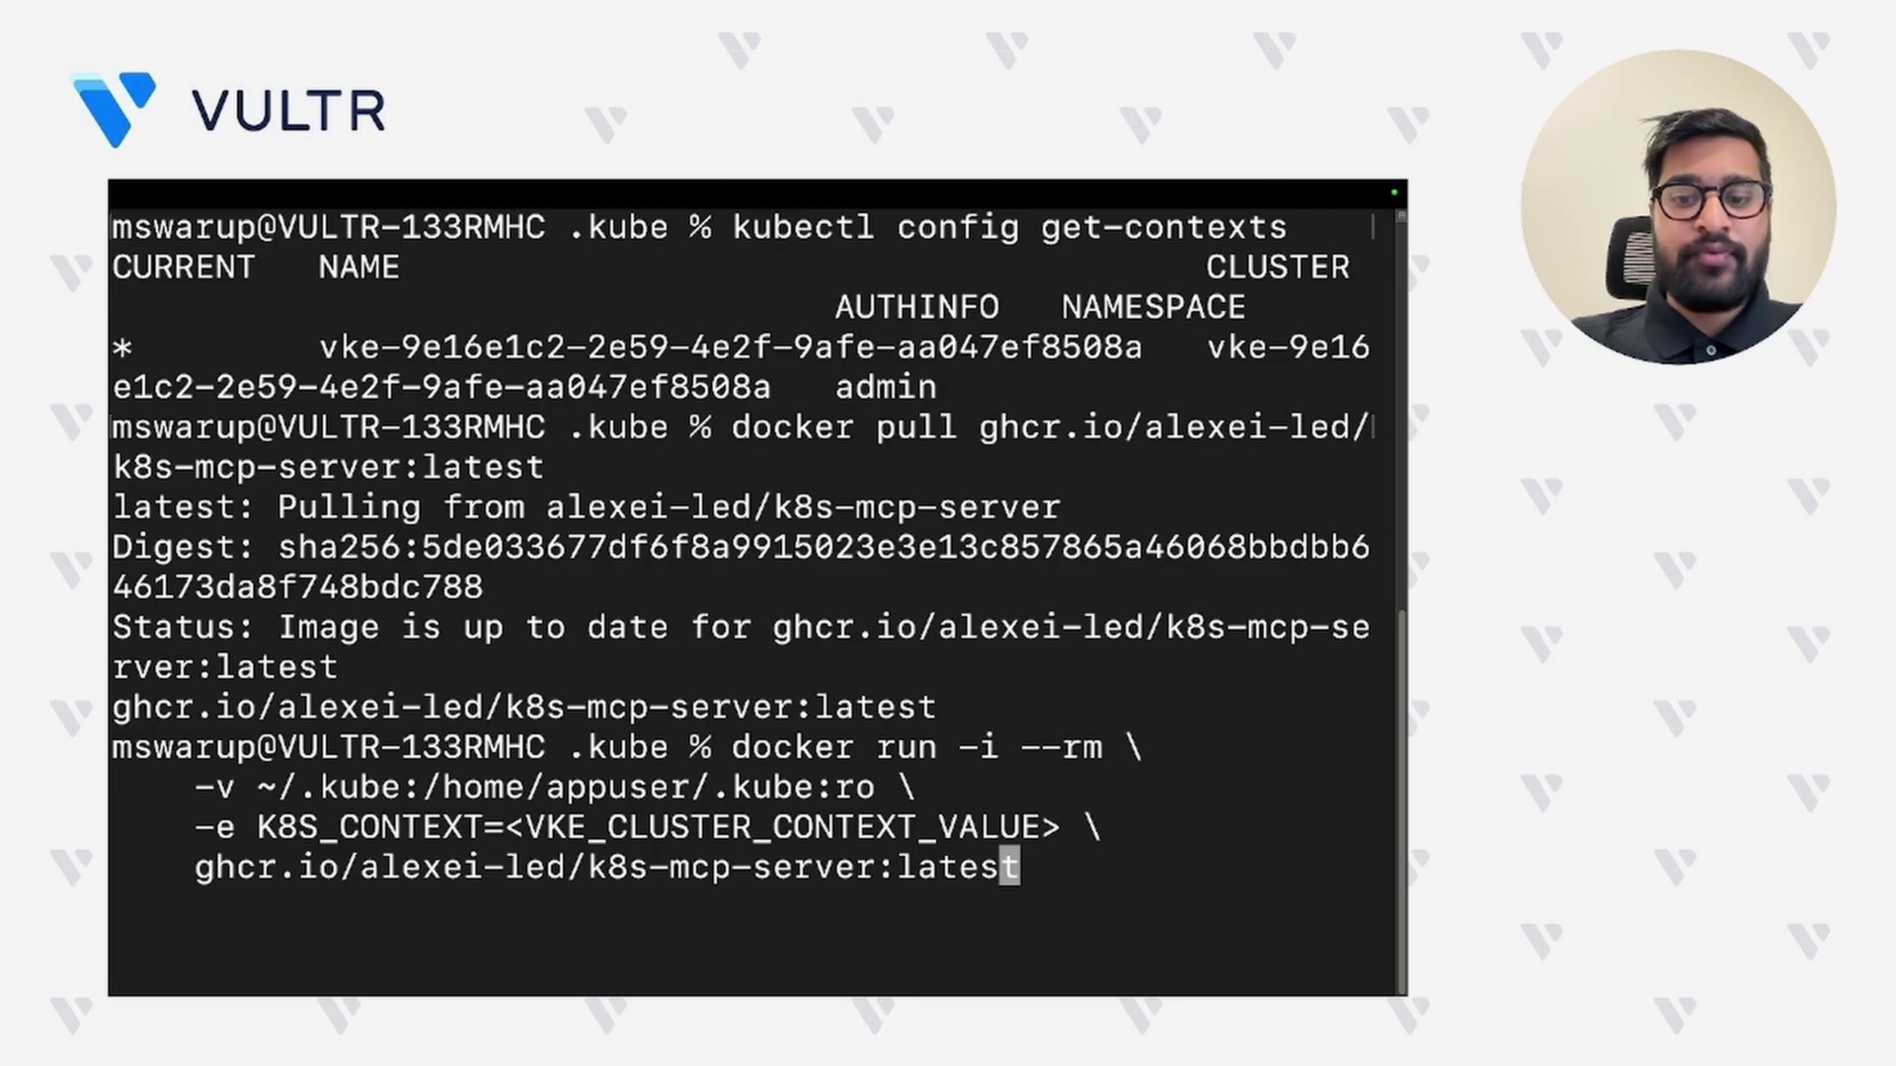
{"action": "key", "text": "alt+b"}
{"action": "key", "text": "alt+b"}
{"action": "key", "text": "alt+b"}
{"action": "key", "text": "alt+b"}
{"action": "key", "text": "alt+b"}
{"action": "key", "text": "Right"}
{"action": "key", "text": "Right"}
{"action": "key", "text": "Right"}
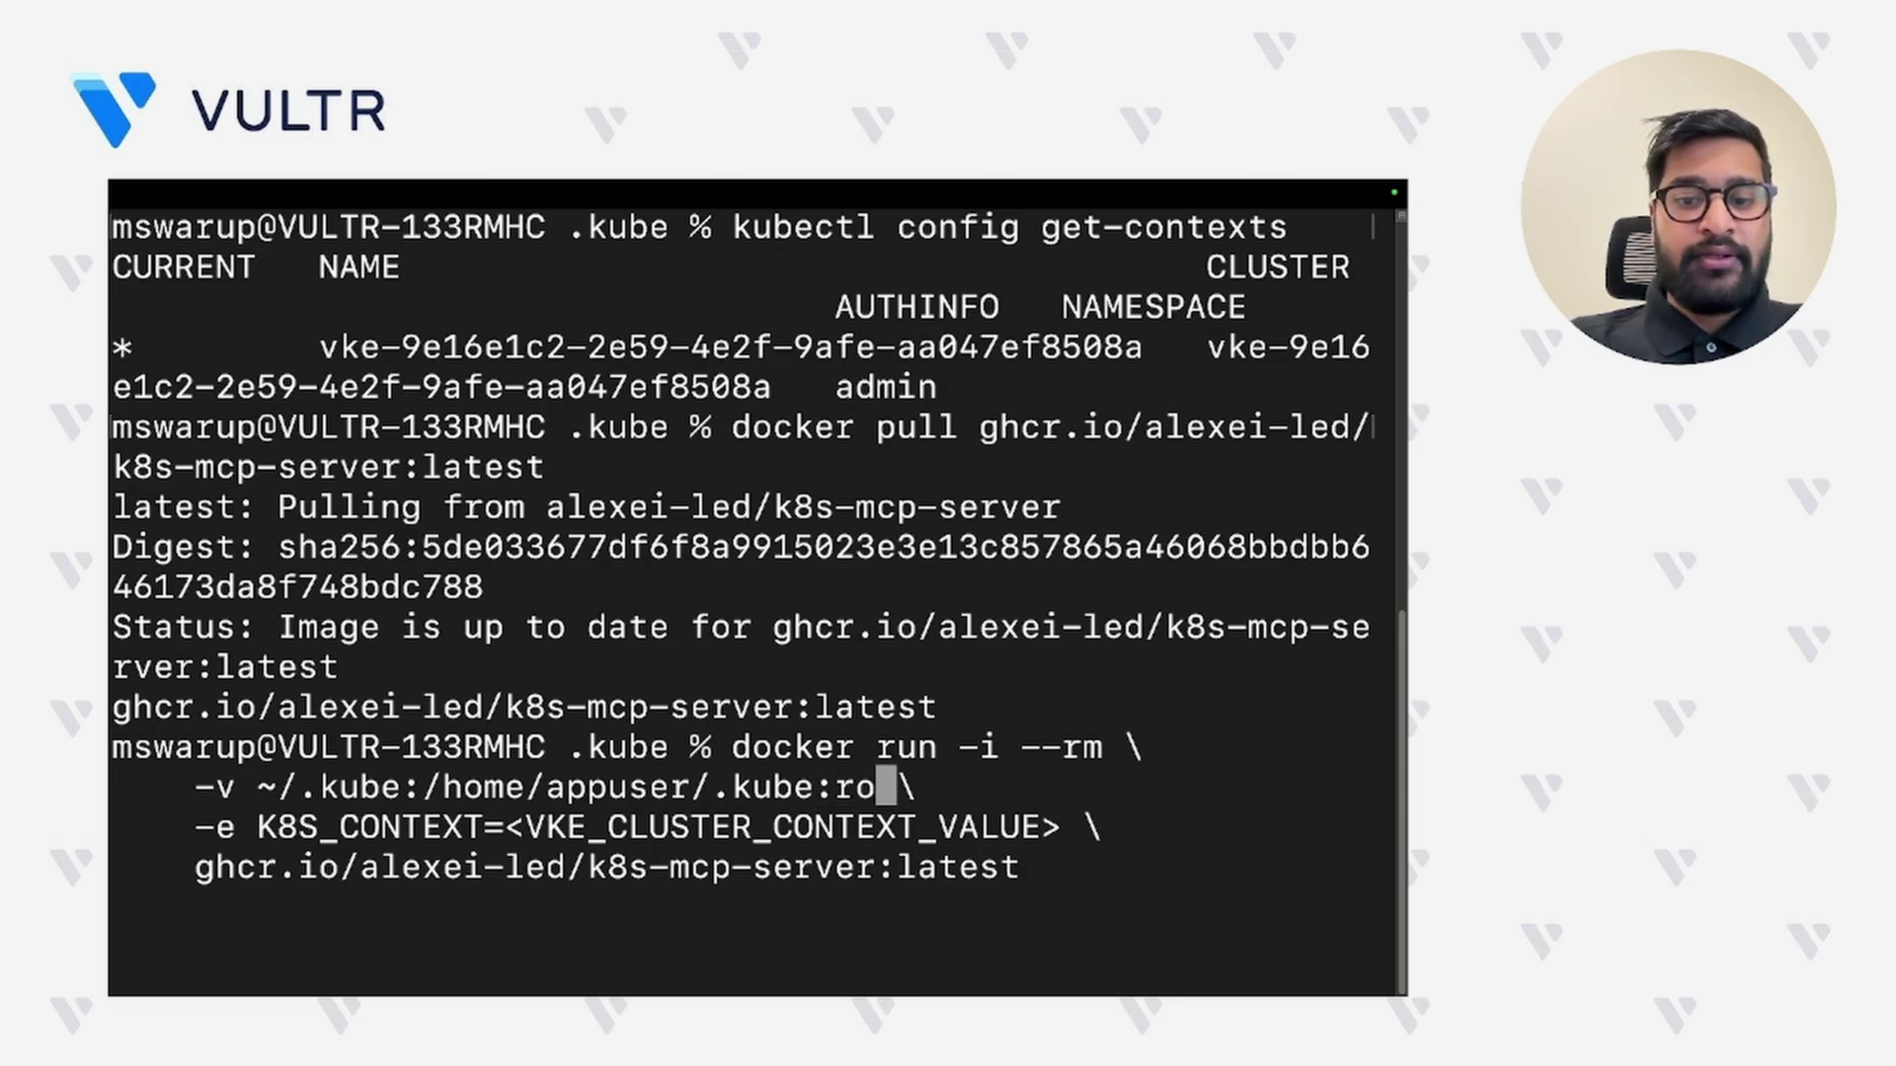
{"action": "key", "text": "Right"}
{"action": "key", "text": "Right"}
{"action": "key", "text": "Right"}
{"action": "key", "text": "Right"}
{"action": "key", "text": "Right"}
{"action": "key", "text": "Right"}
{"action": "key", "text": "Right"}
{"action": "key", "text": "Right"}
{"action": "key", "text": "Right"}
{"action": "key", "text": "Right"}
{"action": "key", "text": "Right"}
{"action": "key", "text": "Right"}
{"action": "key", "text": "Right"}
{"action": "key", "text": "Right"}
{"action": "key", "text": "Right"}
{"action": "key", "text": "Right"}
{"action": "key", "text": "Right"}
{"action": "key", "text": "Right"}
{"action": "key", "text": "Right"}
{"action": "key", "text": "Right"}
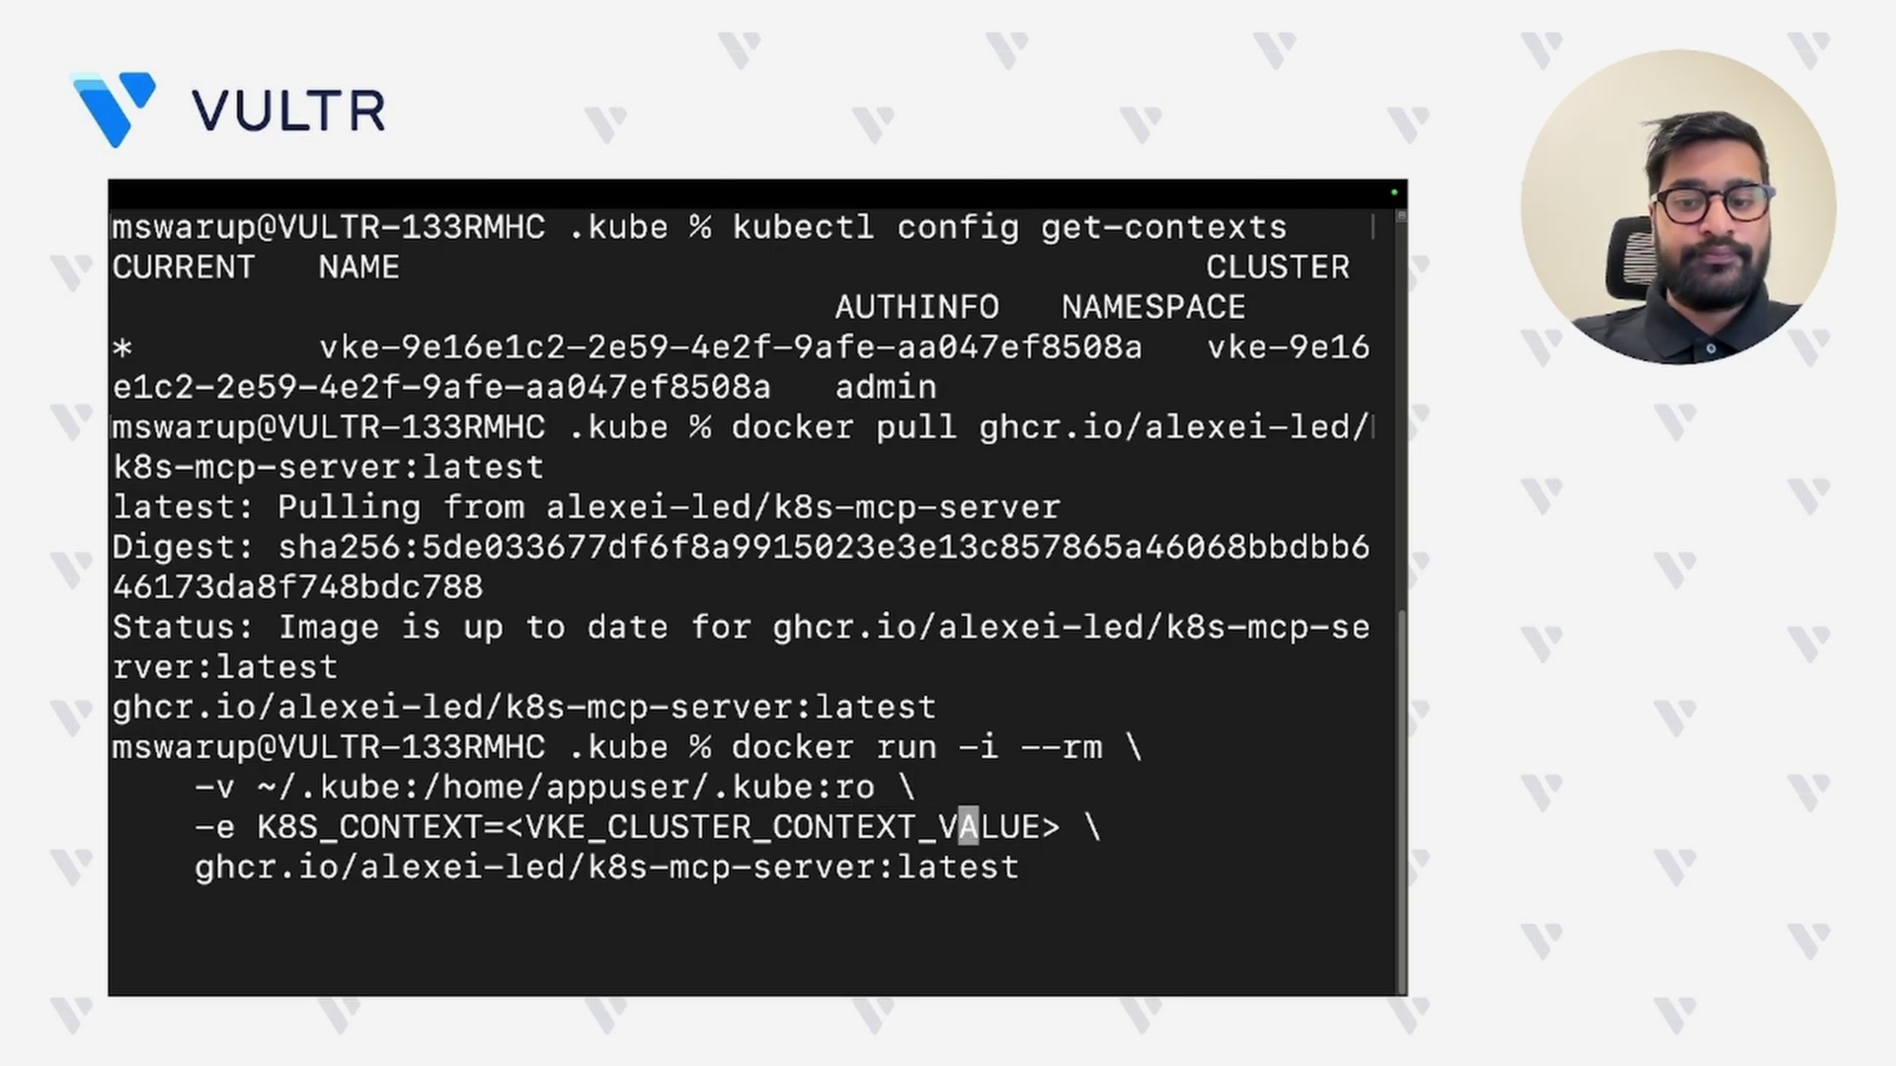
{"action": "key", "text": "Right"}
{"action": "key", "text": "Right"}
{"action": "key", "text": "Right"}
{"action": "key", "text": "BackSpace"}
{"action": "key", "text": "BackSpace"}
{"action": "key", "text": "BackSpace"}
{"action": "key", "text": "BackSpace"}
{"action": "key", "text": "BackSpace"}
{"action": "key", "text": "BackSpace"}
{"action": "key", "text": "BackSpace"}
{"action": "key", "text": "BackSpace"}
{"action": "key", "text": "BackSpace"}
{"action": "key", "text": "BackSpace"}
{"action": "key", "text": "BackSpace"}
{"action": "key", "text": "BackSpace"}
{"action": "key", "text": "BackSpace"}
{"action": "key", "text": "BackSpace"}
{"action": "key", "text": "BackSpace"}
{"action": "key", "text": "BackSpace"}
{"action": "key", "text": "BackSpace"}
{"action": "key", "text": "BackSpace"}
{"action": "key", "text": "BackSpace"}
{"action": "key", "text": "BackSpace"}
- Fill in K8S_CONTEXT with the context name copied from the get-contexts output and run the container
{"action": "left_click_drag", "start_coordinate": [318, 348], "coordinate": [1143, 349]}
{"action": "key", "text": "super+c"}
{"action": "left_click", "coordinate": [785, 787]}
{"action": "key", "text": "super+v"}
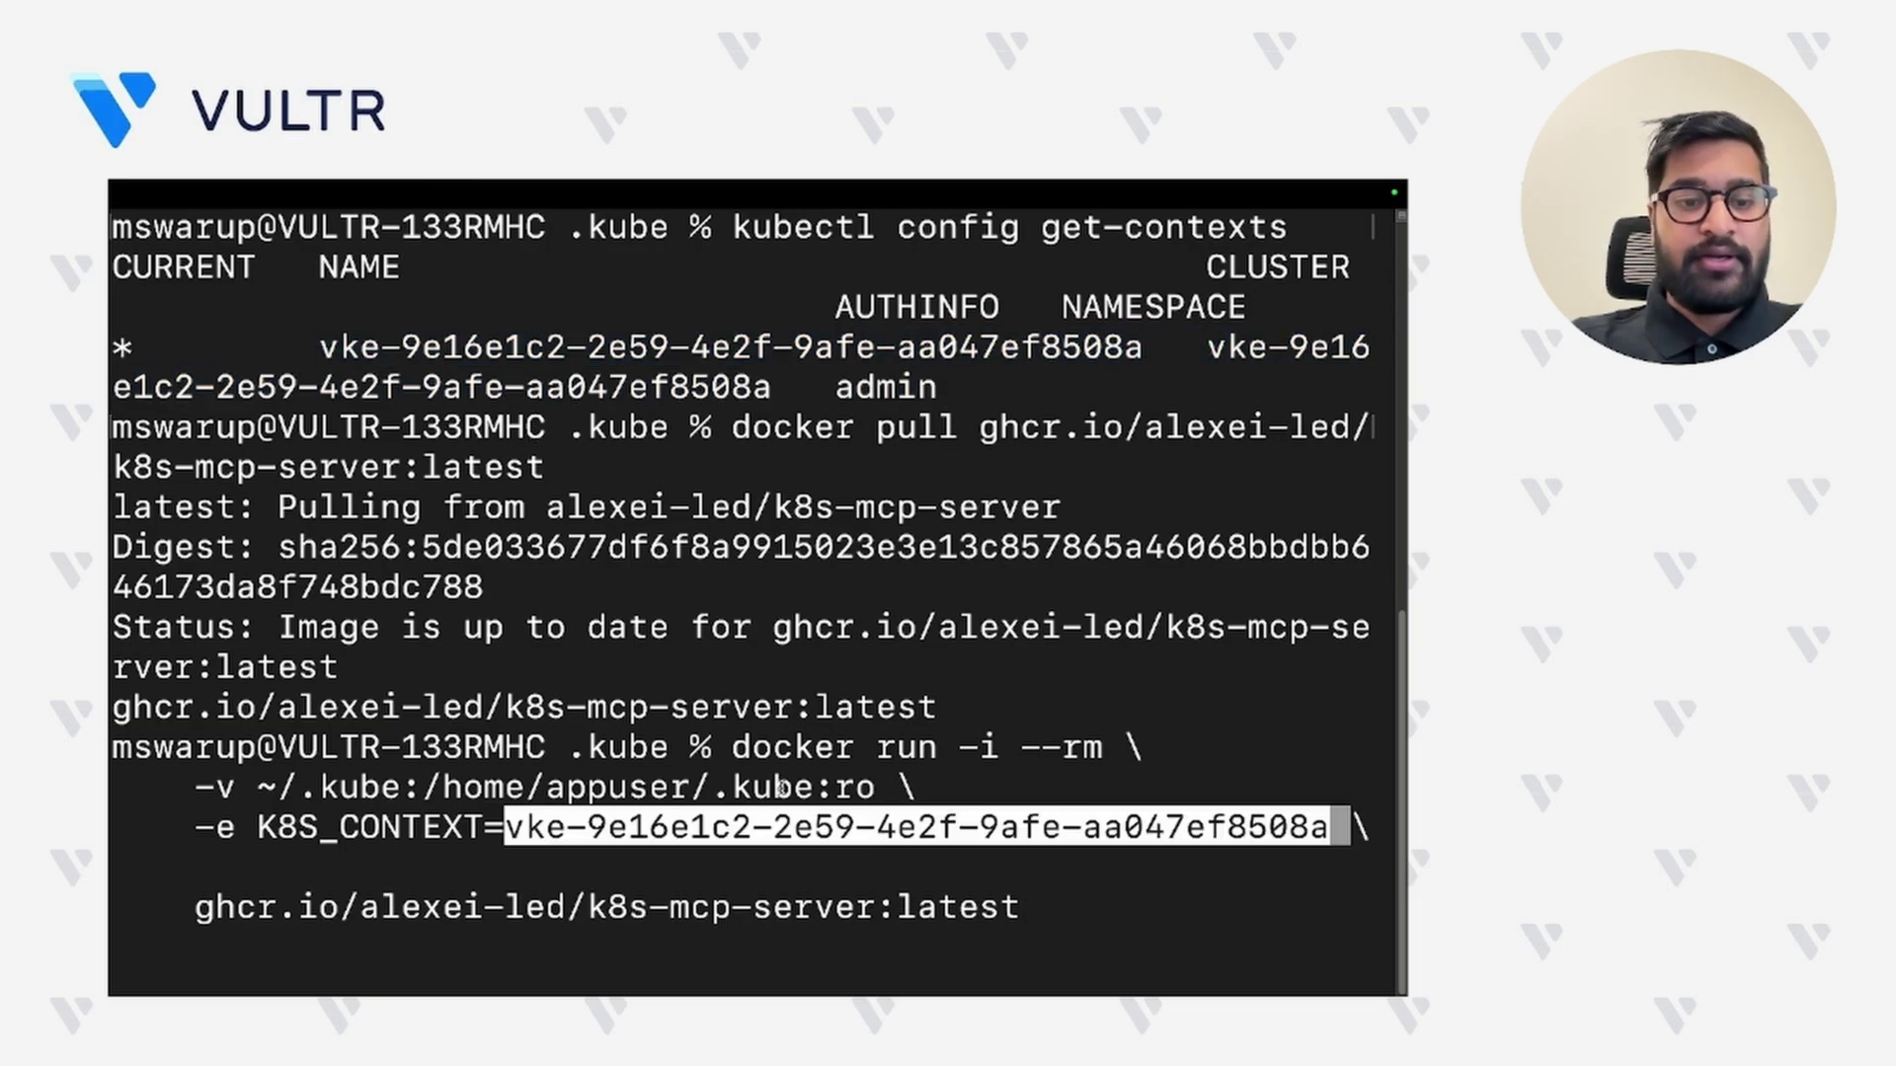
{"action": "key", "text": "Return"}
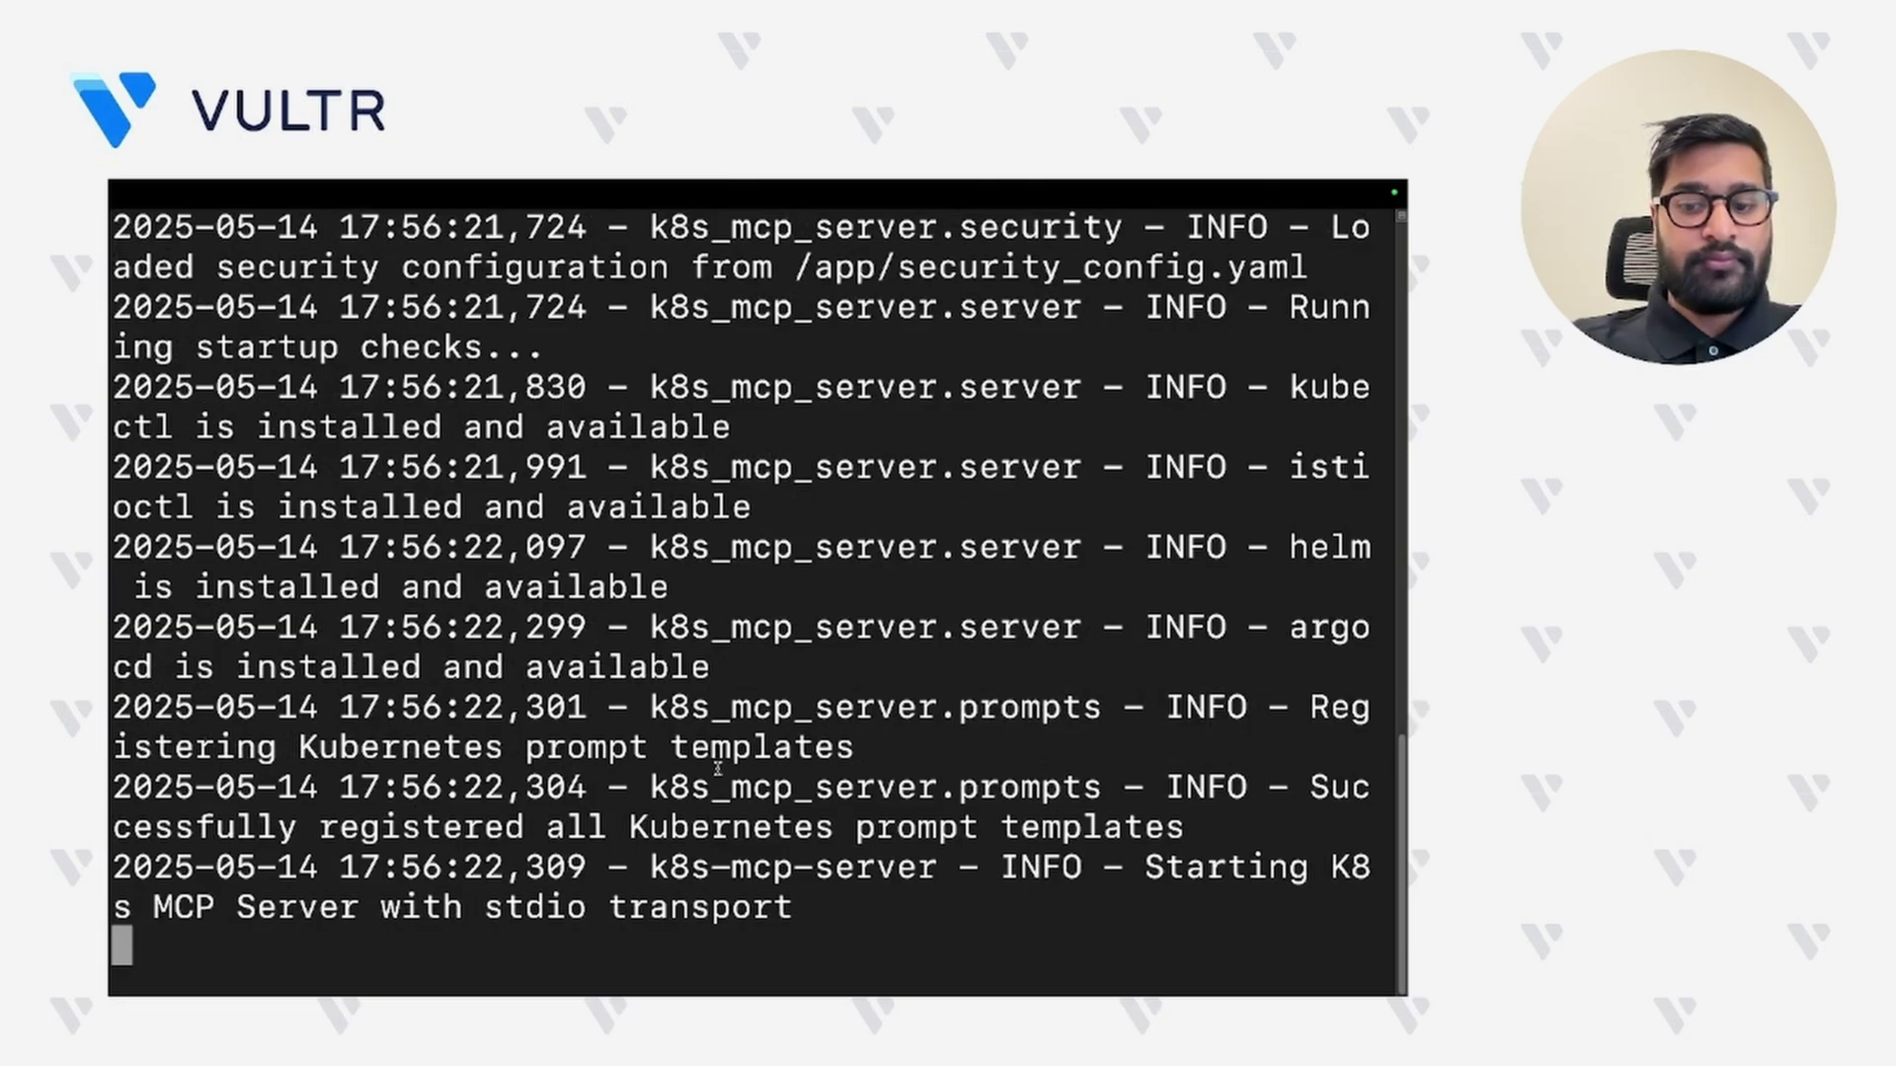
- Shrink the terminal text and examine the startup checks in the MCP server log
{"action": "scroll", "coordinate": [718, 767], "scroll_direction": "up", "scroll_amount": 1}
{"action": "key", "text": "super+minus"}
{"action": "key", "text": "super+minus"}
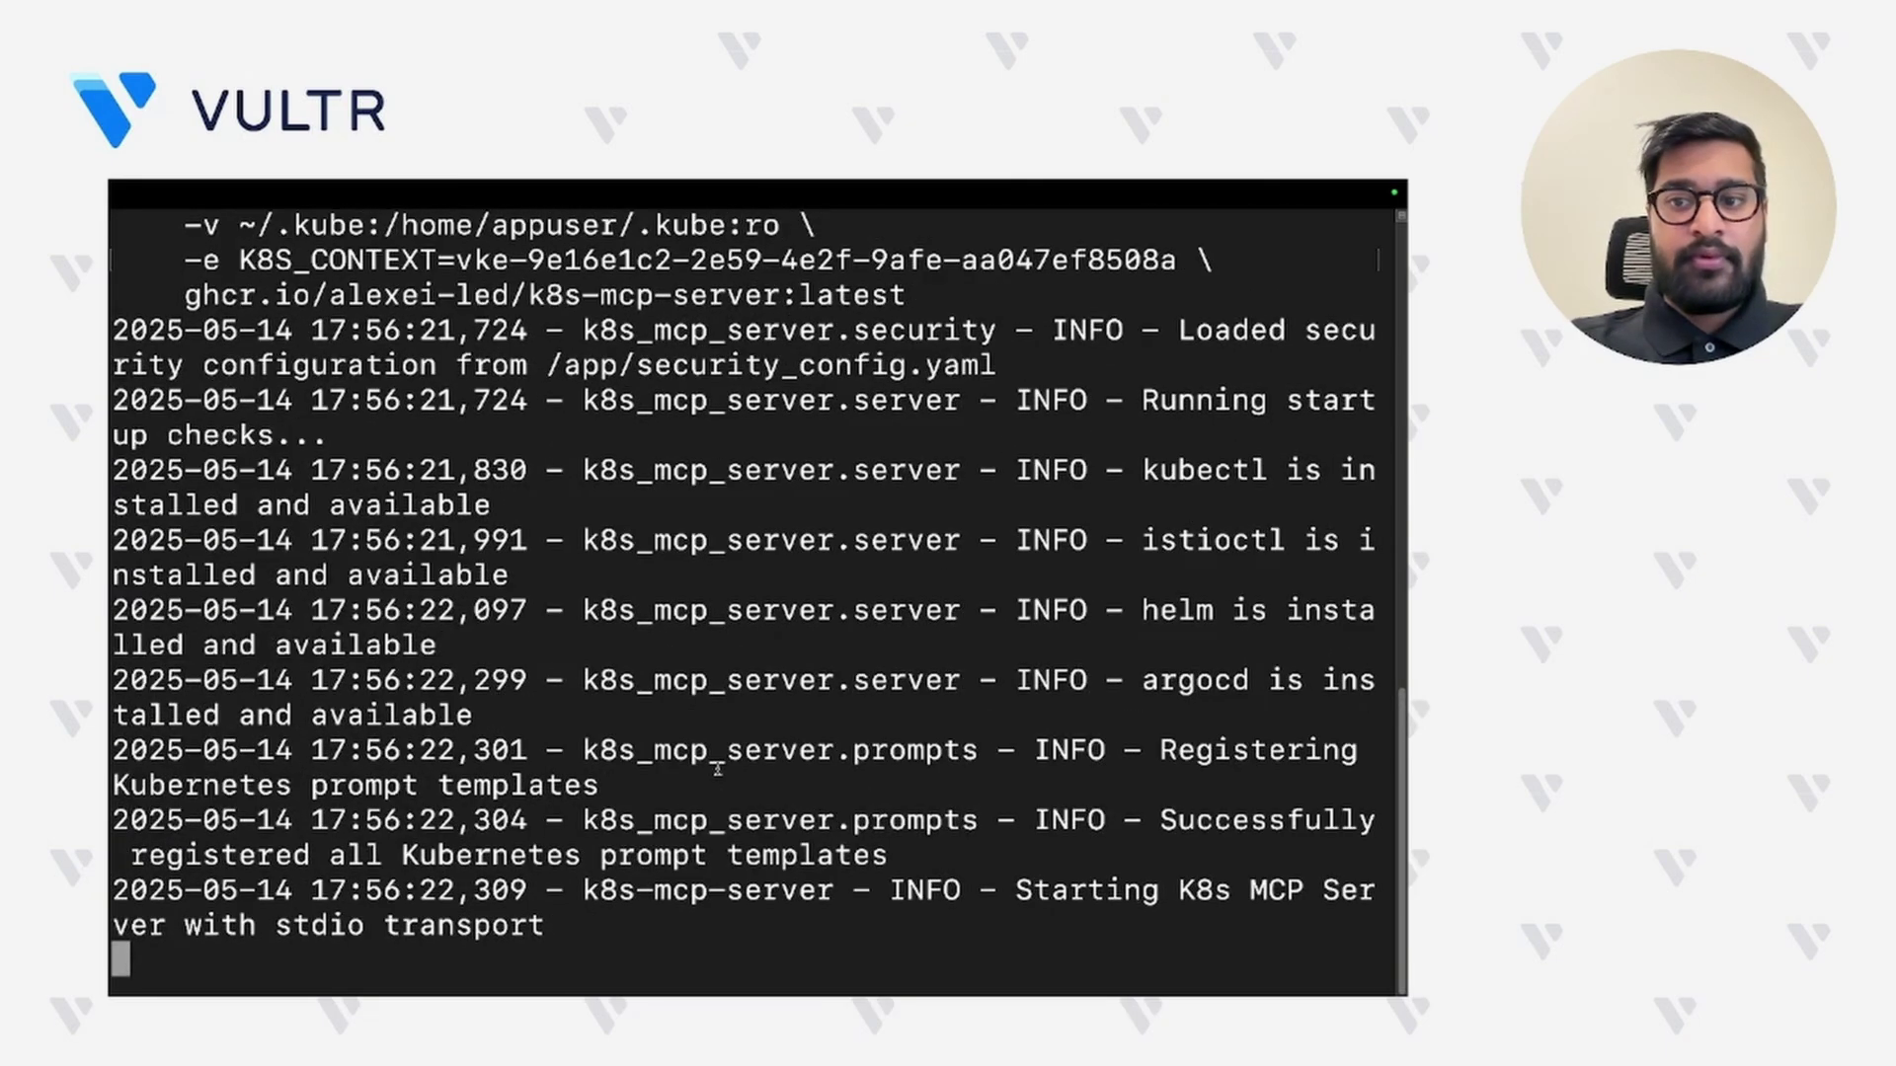
{"action": "left_click_drag", "start_coordinate": [1141, 400], "coordinate": [1340, 401]}
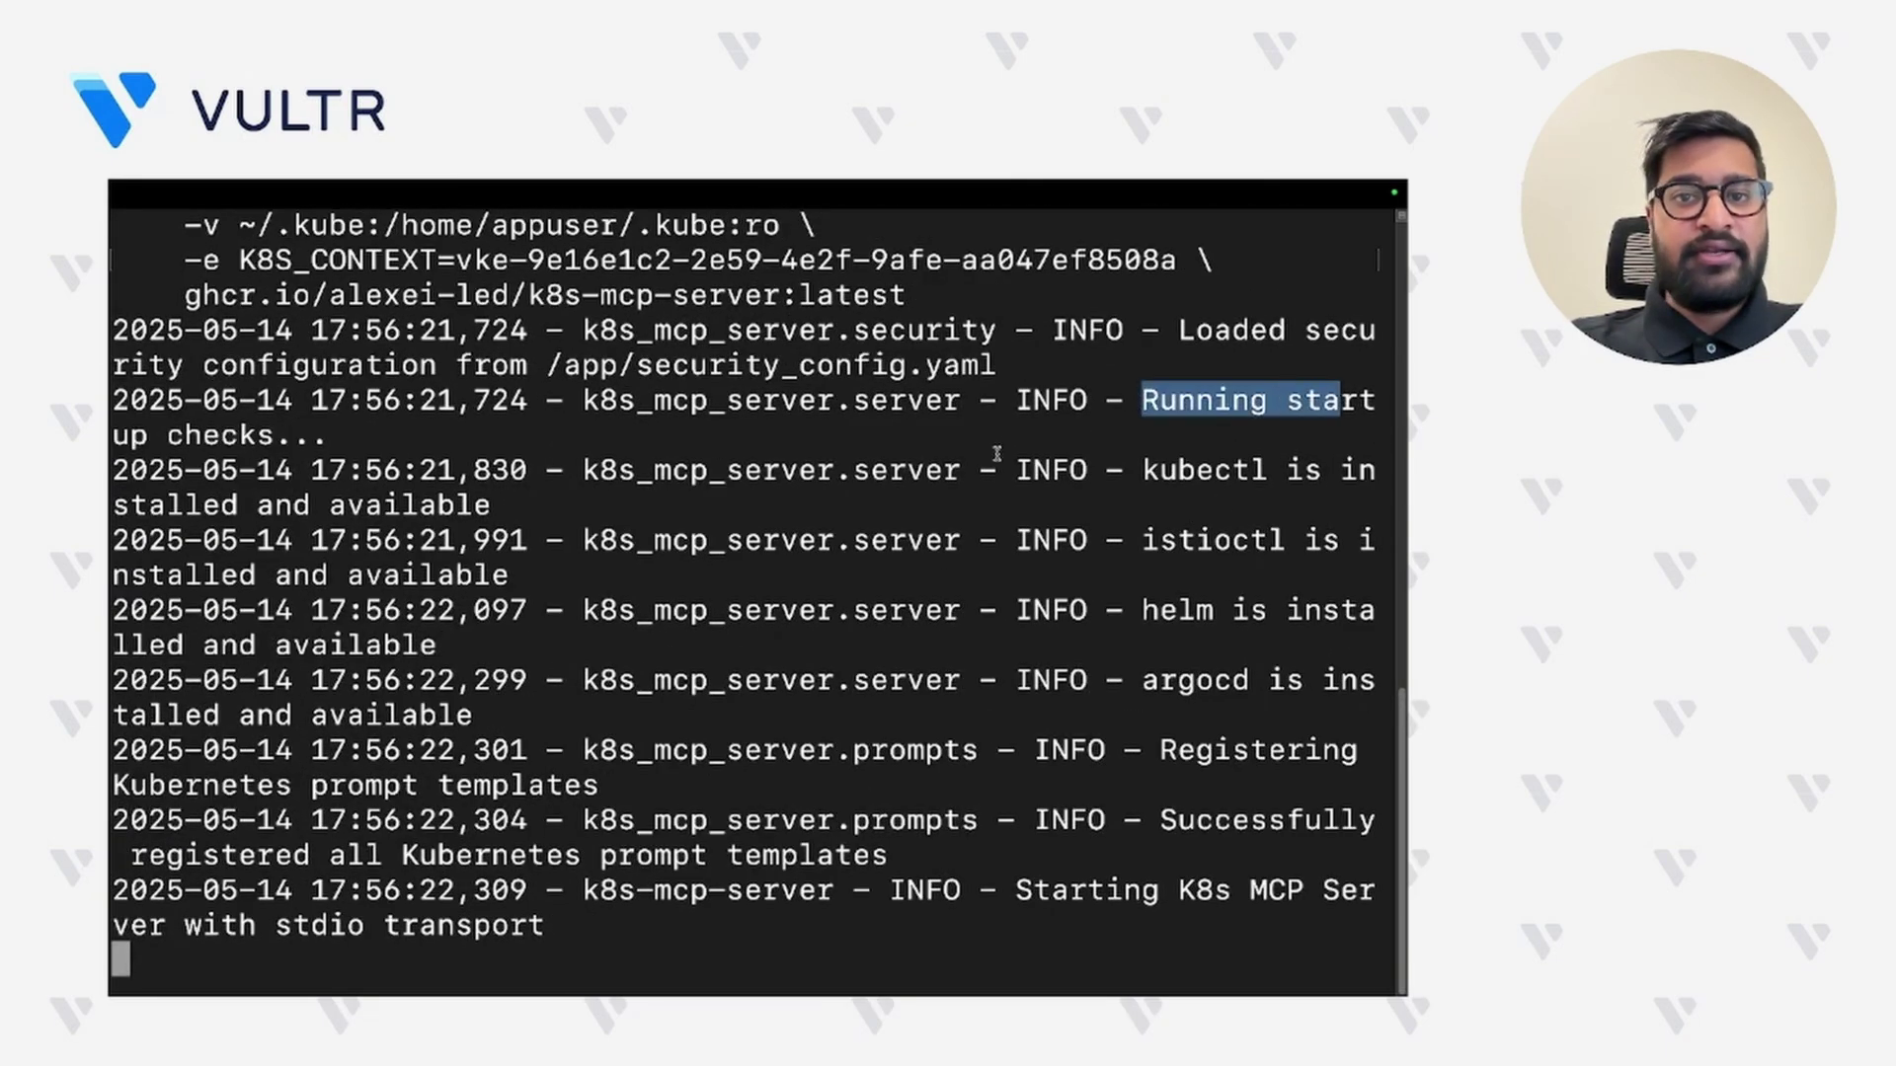
{"action": "left_click", "coordinate": [893, 477]}
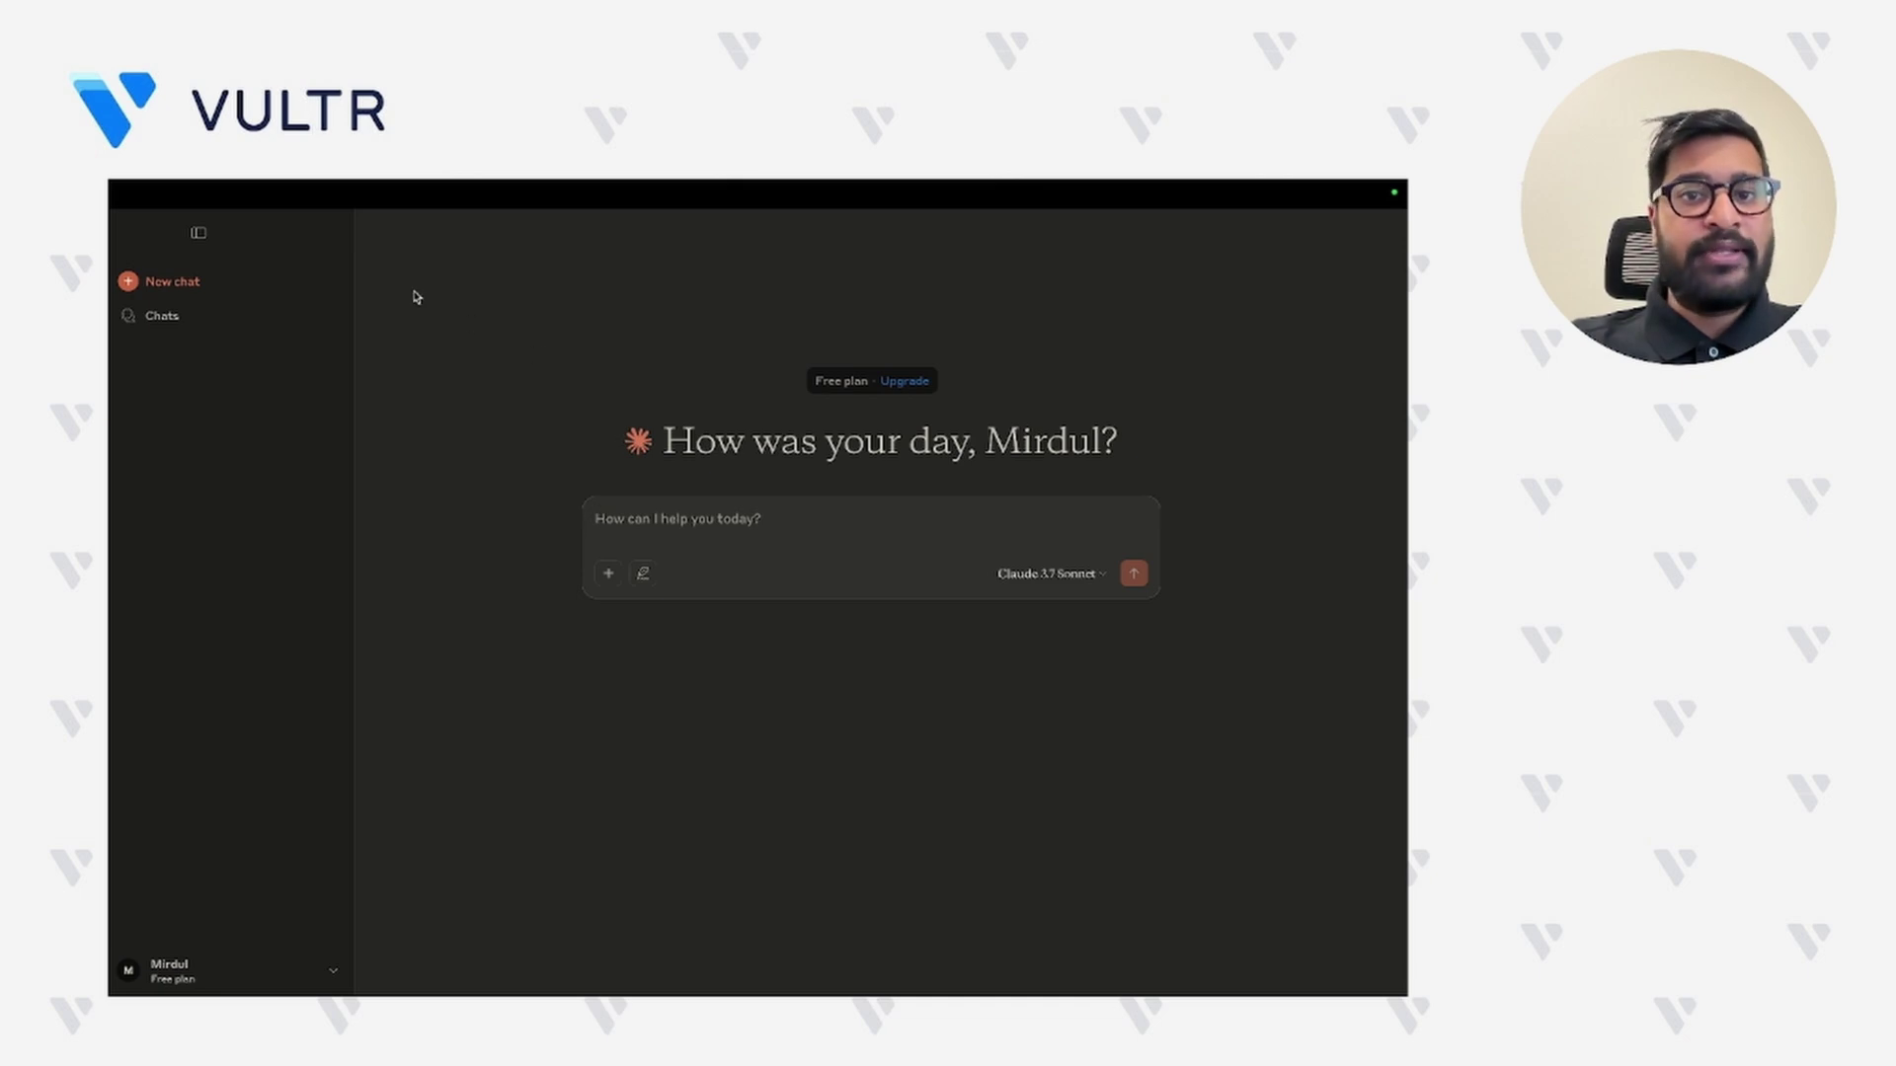
- Switch to Claude Desktop and open its MCP configuration for editing from the developer settings
{"action": "left_click", "coordinate": [171, 196]}
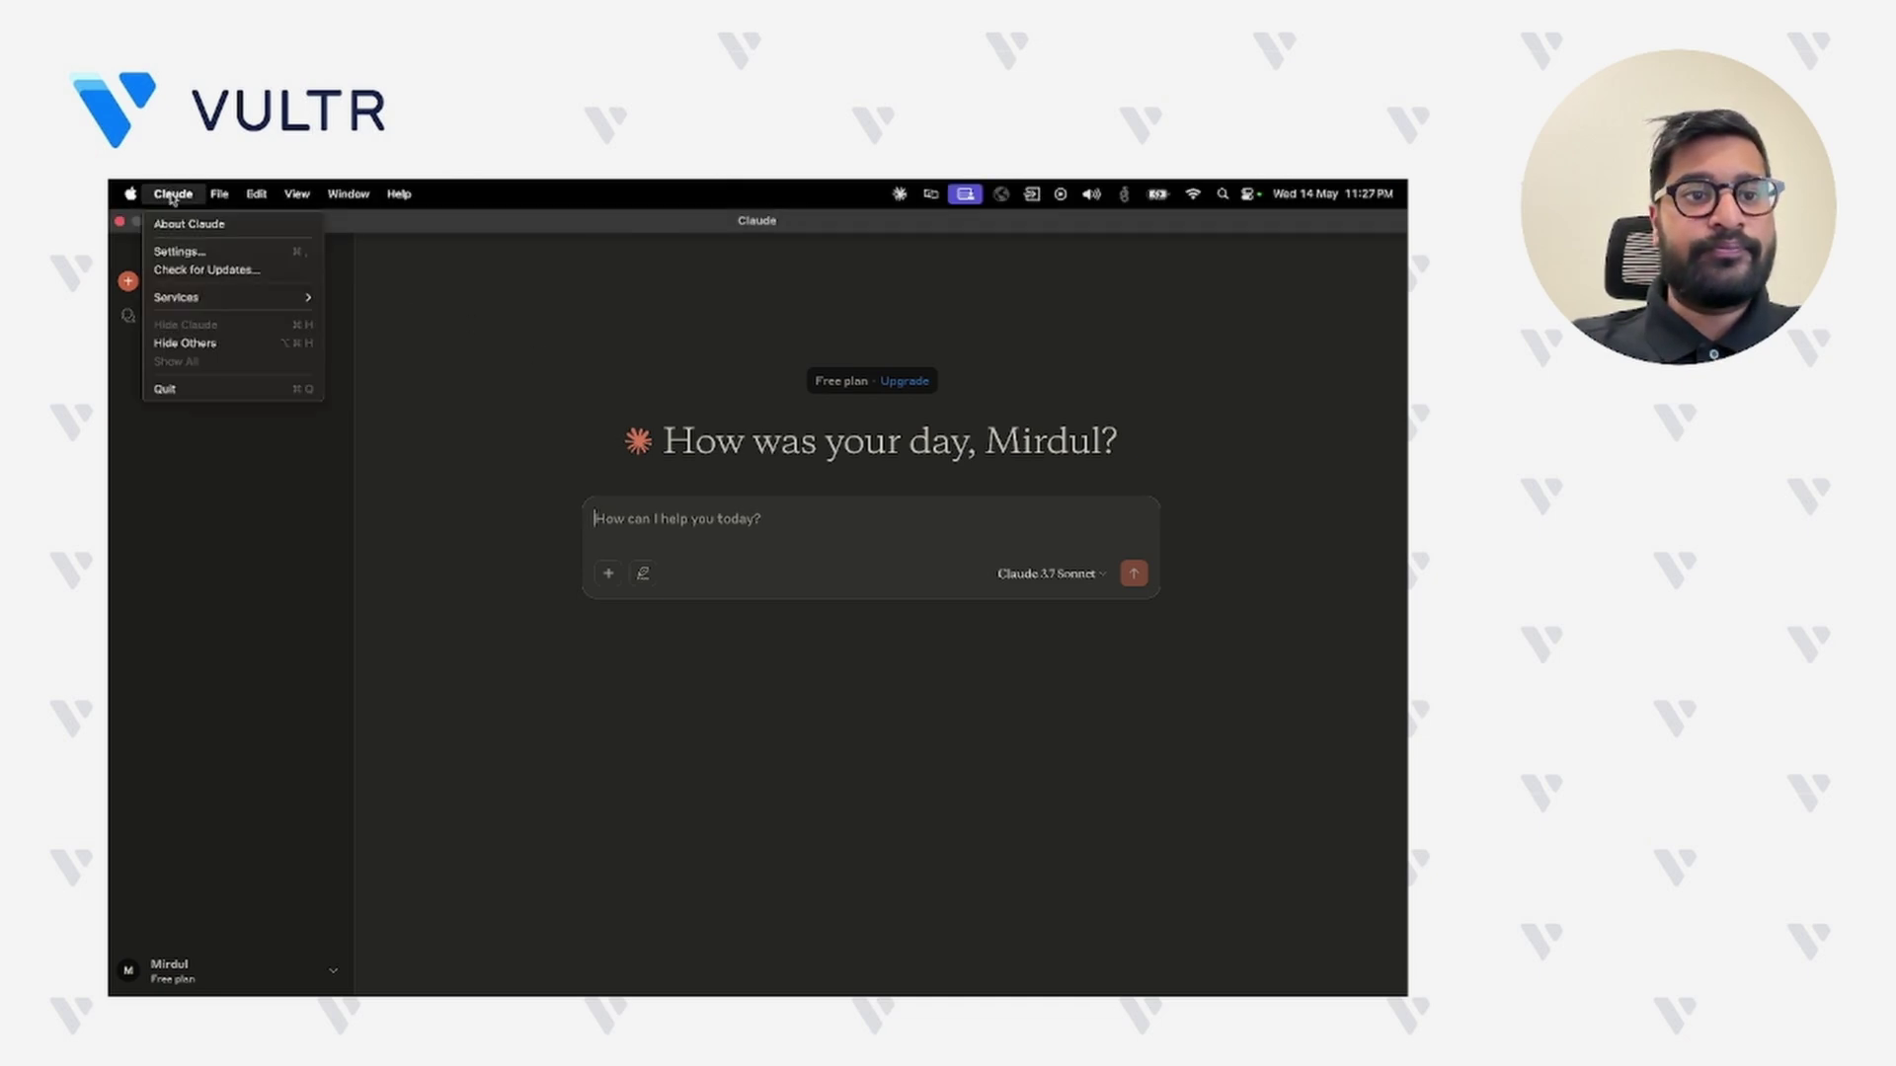
{"action": "left_click", "coordinate": [183, 252]}
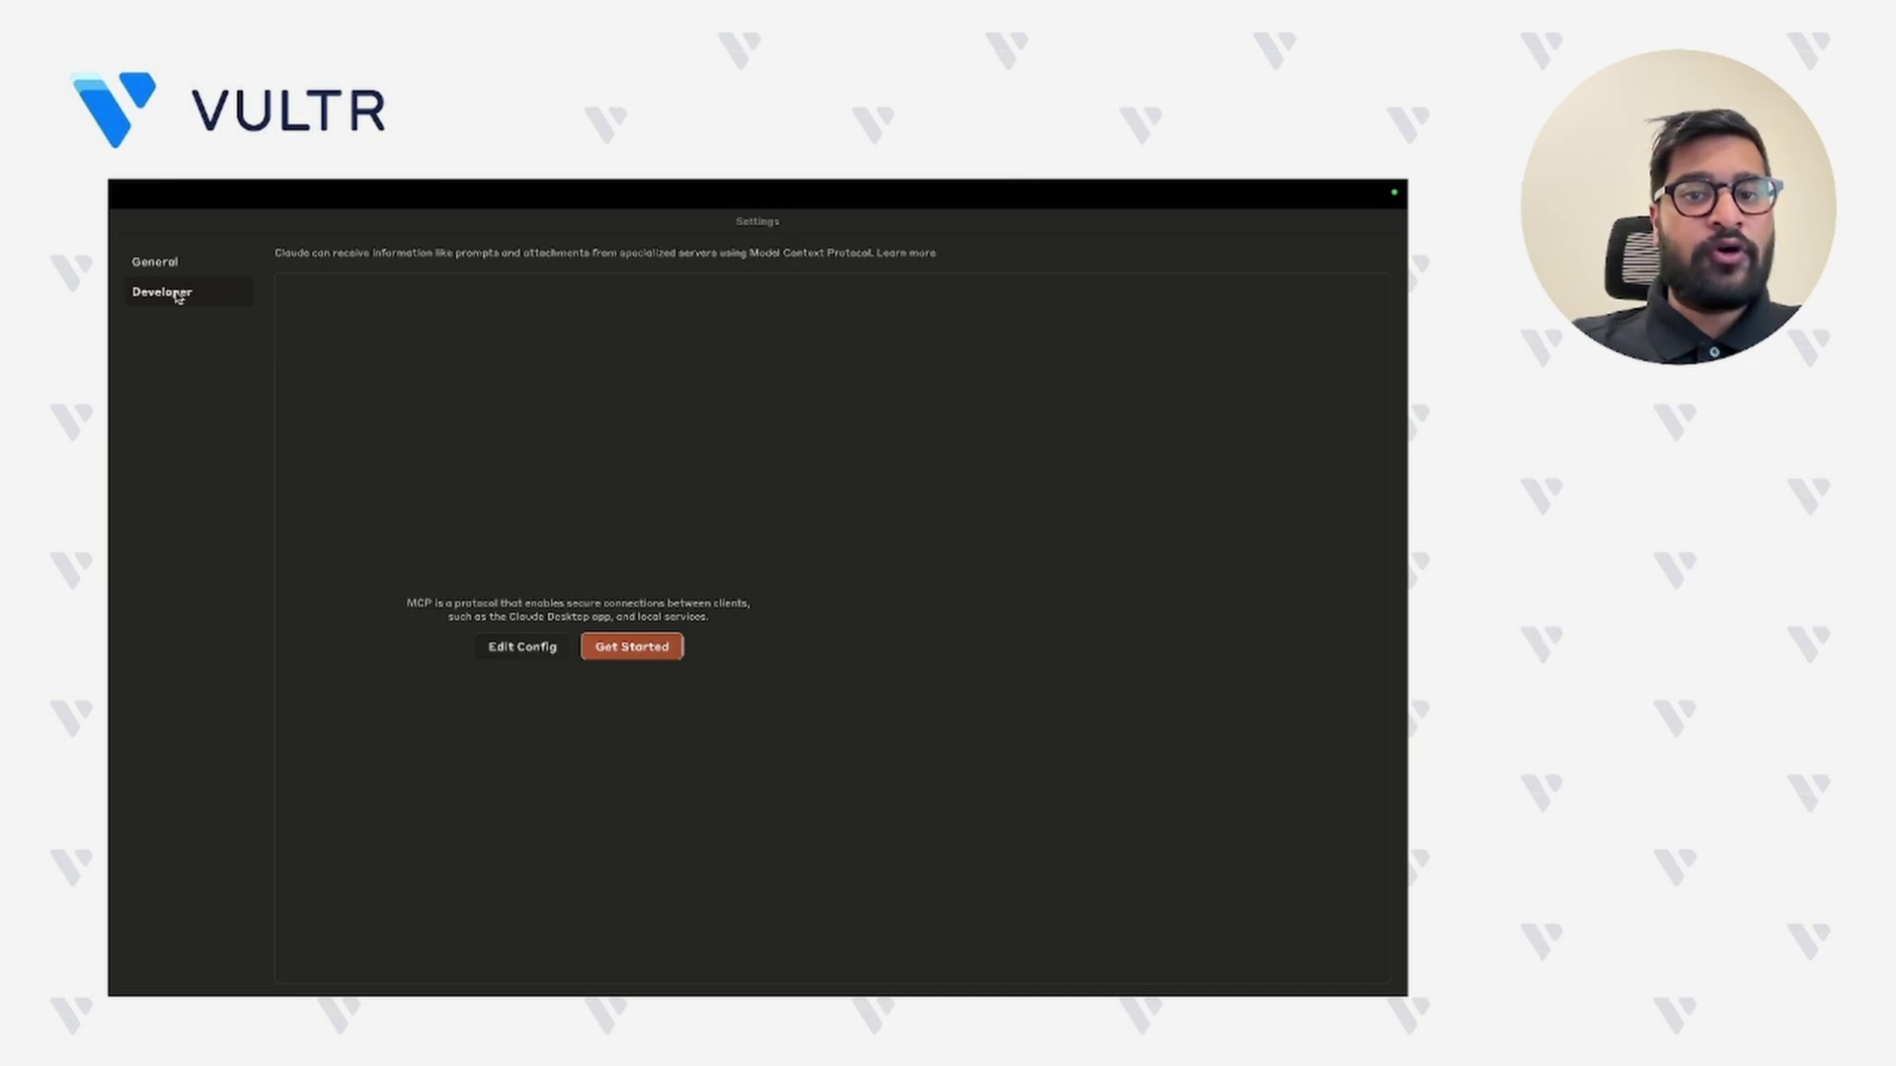
{"action": "left_click", "coordinate": [528, 643]}
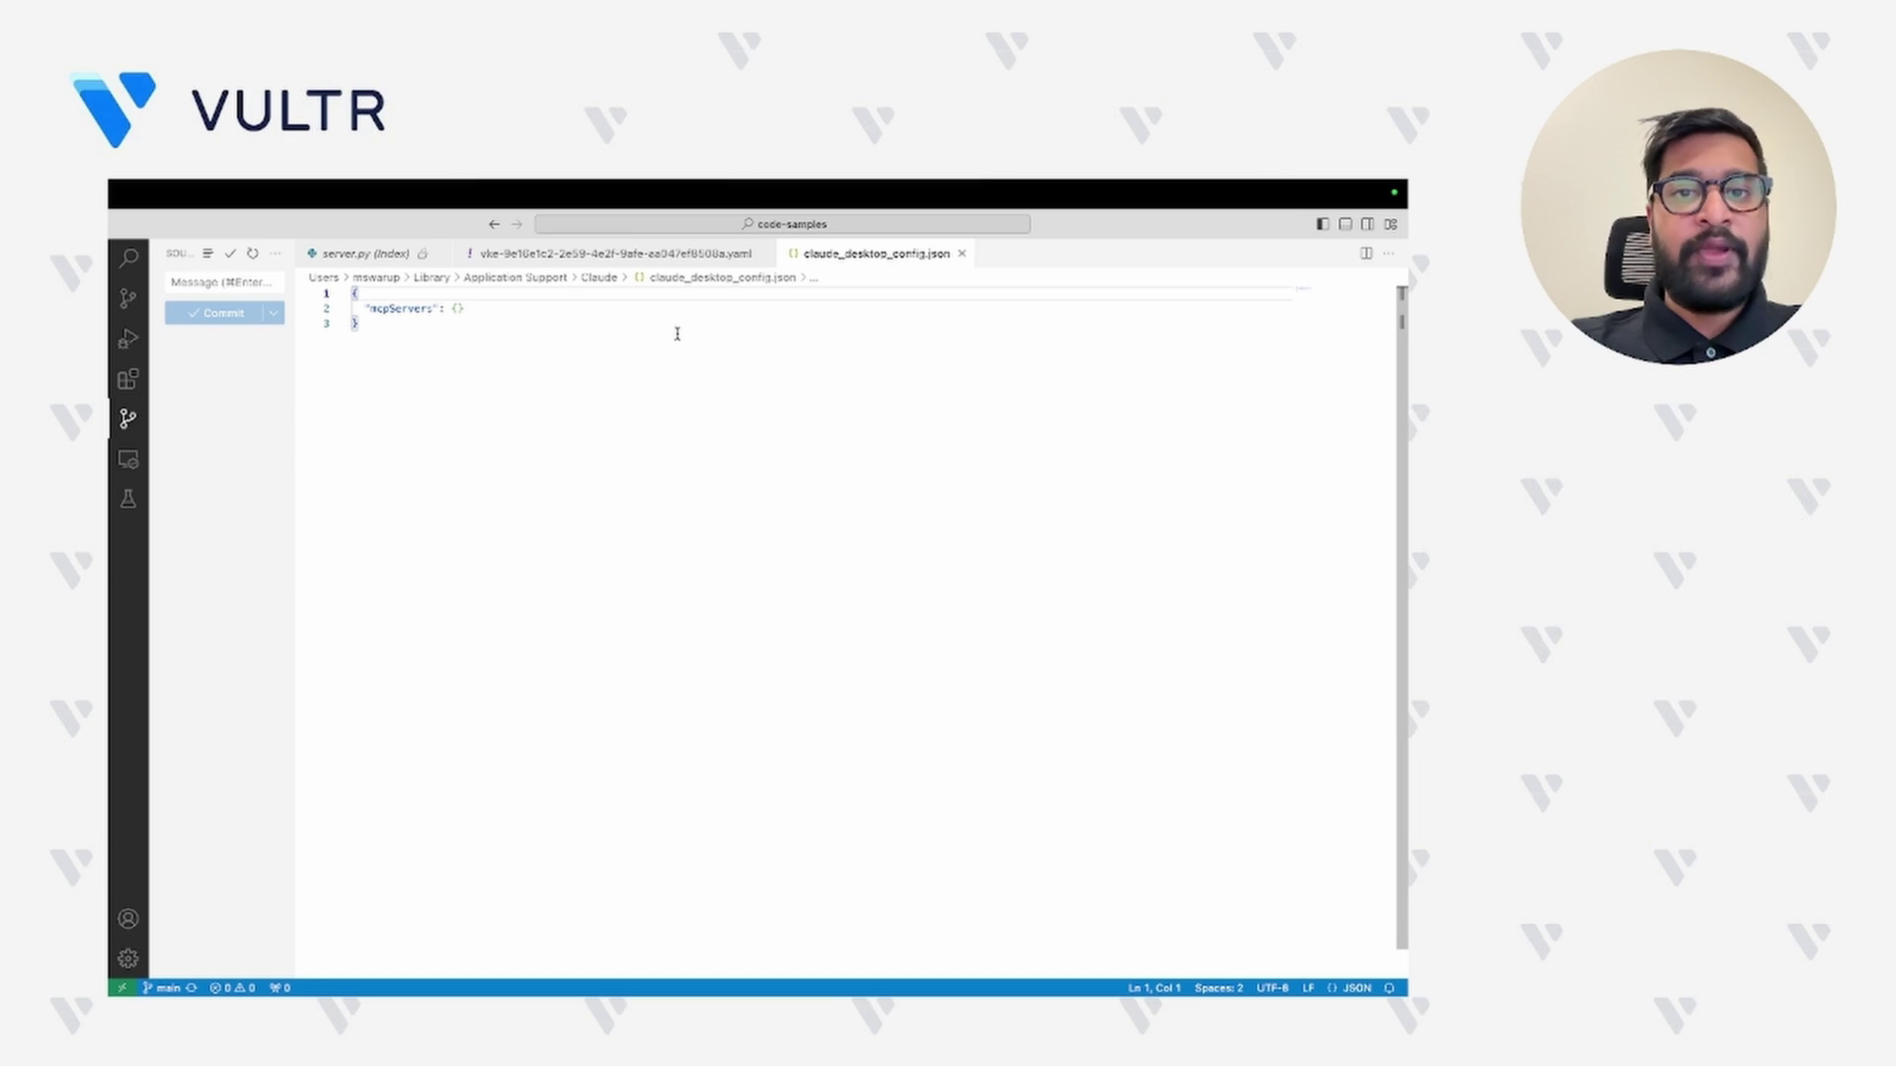
- Replace the contents of claude_desktop_config.json with a kubernetes MCP server entry that runs ghcr.io/alexei-led/k8s-mcp-server:latest through docker
{"action": "key", "text": "super+a"}
{"action": "type", "text": "{   \"mcpServers\": {     \"kubernetes\": {       \"command\": \"docker\",       \"args\": [         \"run\",         \"-i\",         \"--rm\",         \"-v\",         \"/Users/YOUR_USER_NAME/.kube:/home/appuser/.kube:ro\",         \"-e\",         \"K8S_CONTEXT=<VKE_CLUSTER_CONTEXT_VALUE>\",         \"ghcr.io/alexei-led/k8s-mcp-server:latest\"       ]     }   } }"}
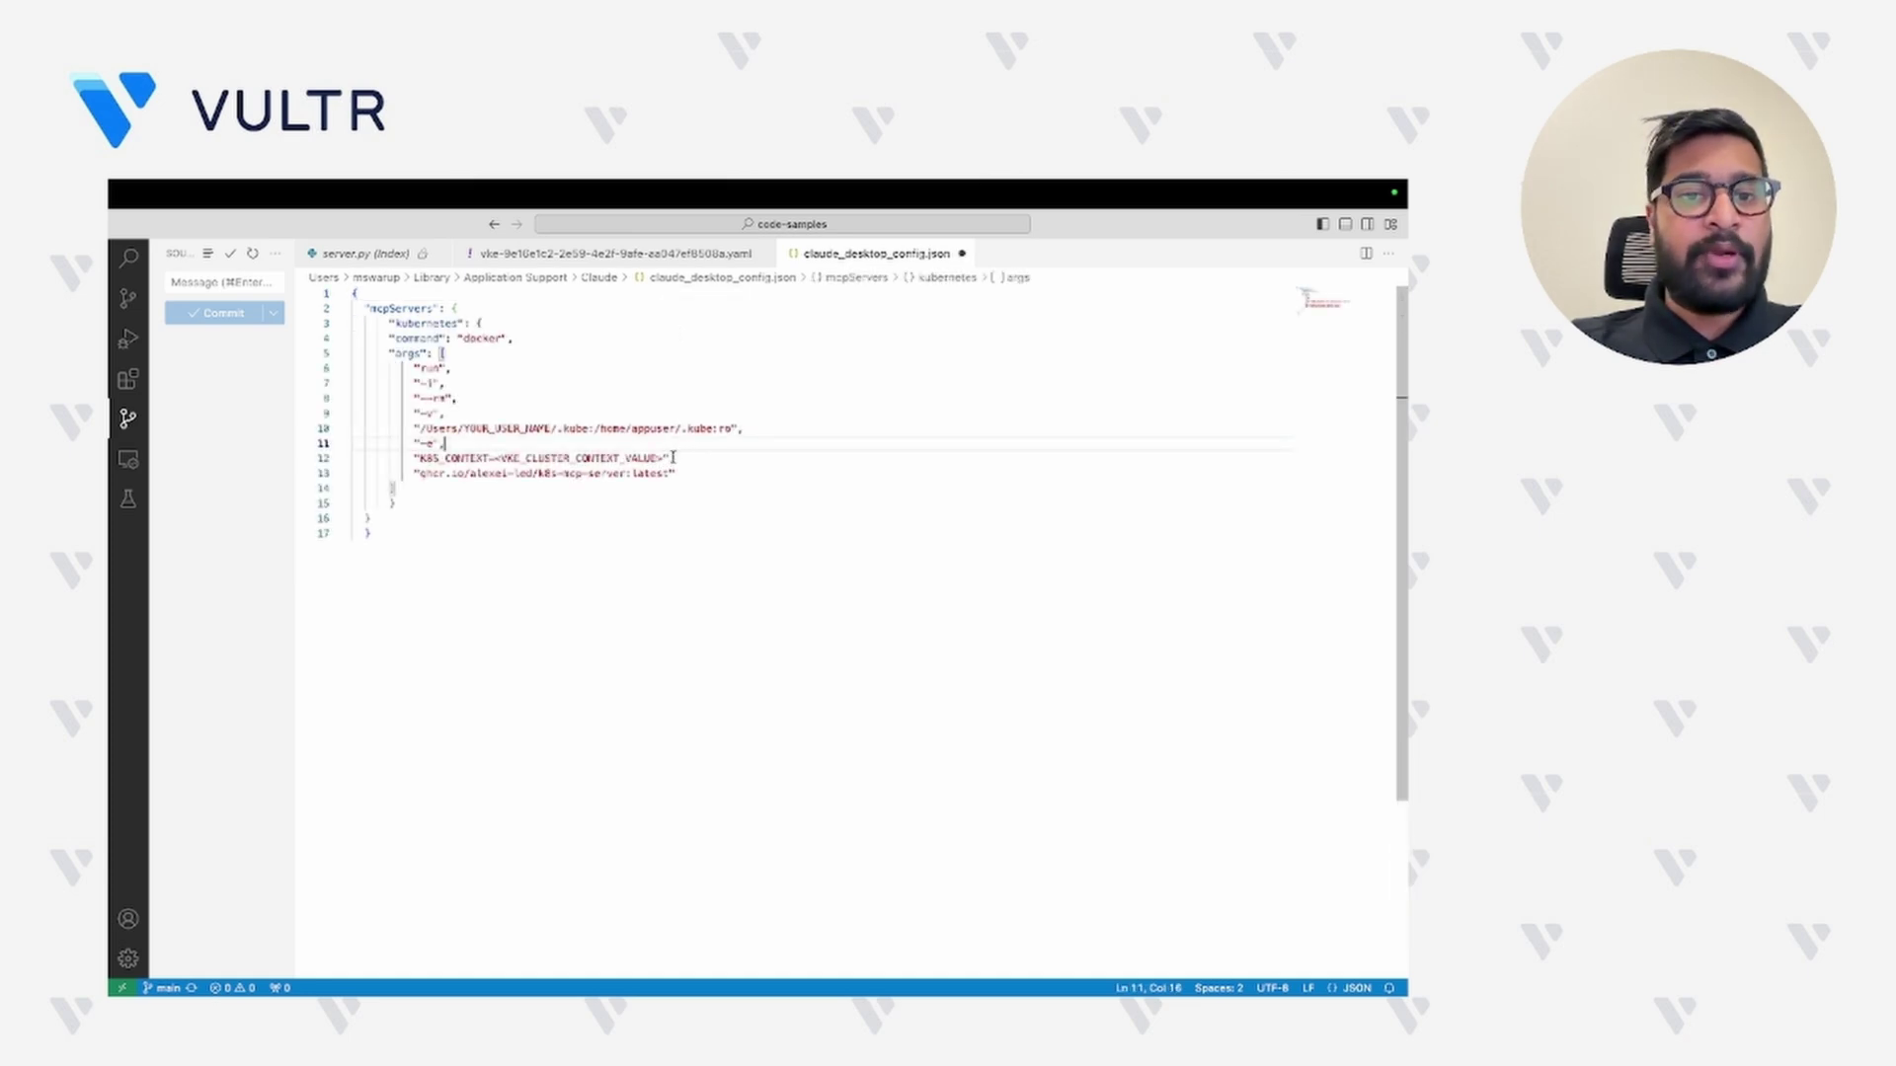
{"action": "left_click", "coordinate": [664, 457]}
{"action": "left_click_drag", "start_coordinate": [665, 458], "coordinate": [502, 458]}
{"action": "left_click", "coordinate": [589, 392]}
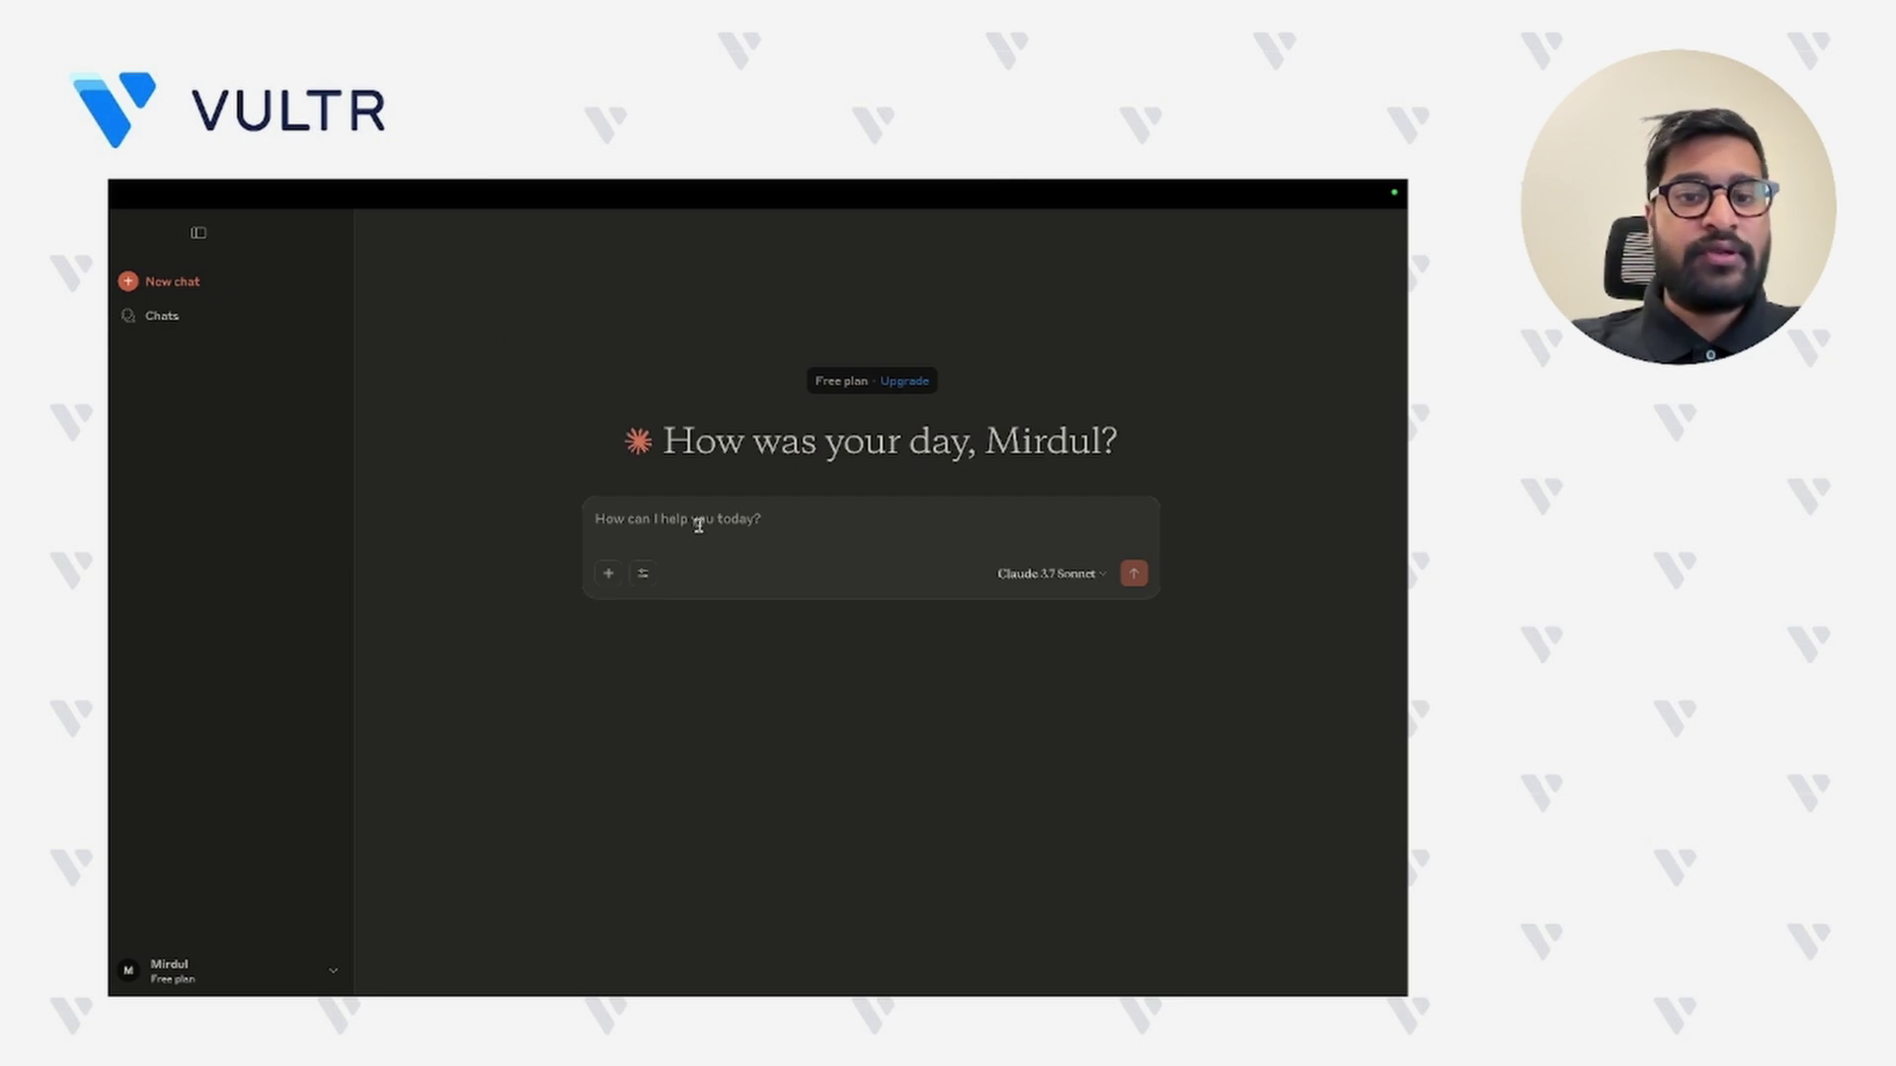
- Examine the tools offered by the kubernetes MCP server in Claude Desktop
{"action": "left_click", "coordinate": [645, 573]}
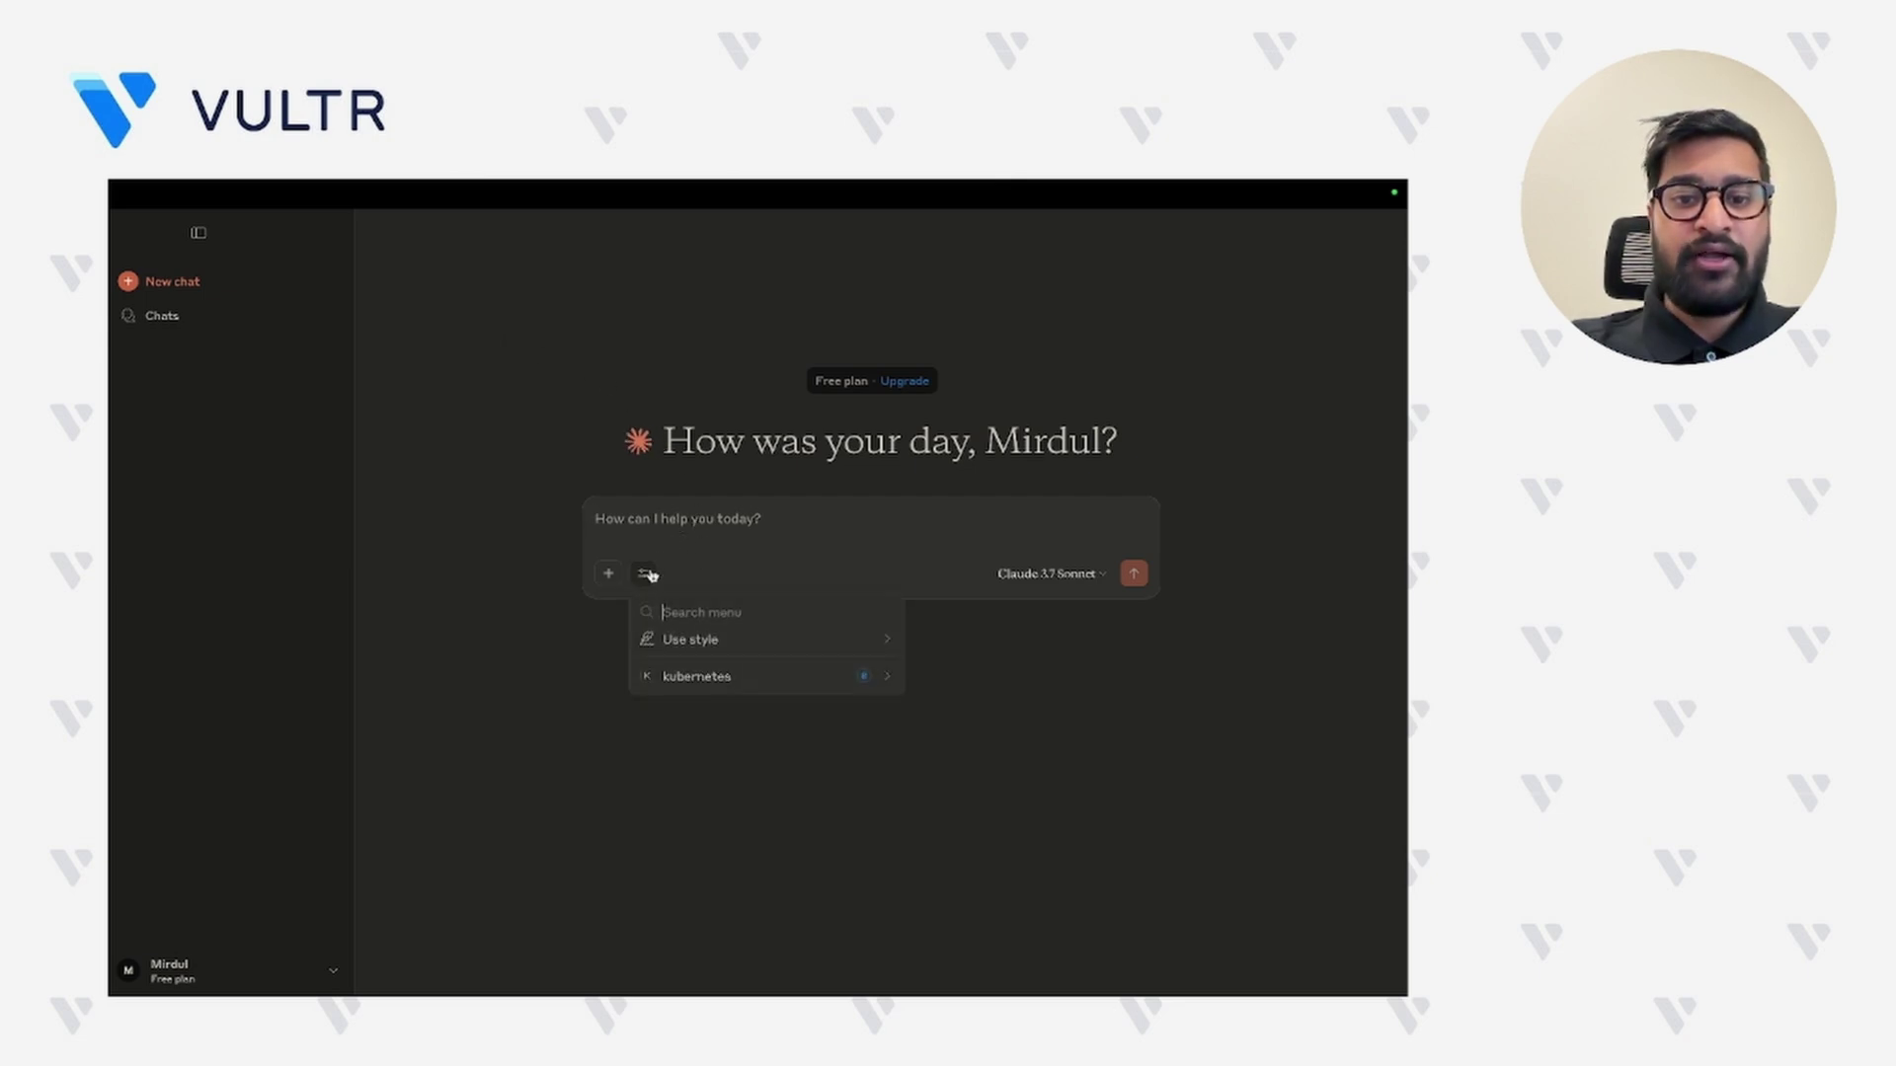
{"action": "left_click", "coordinate": [723, 677]}
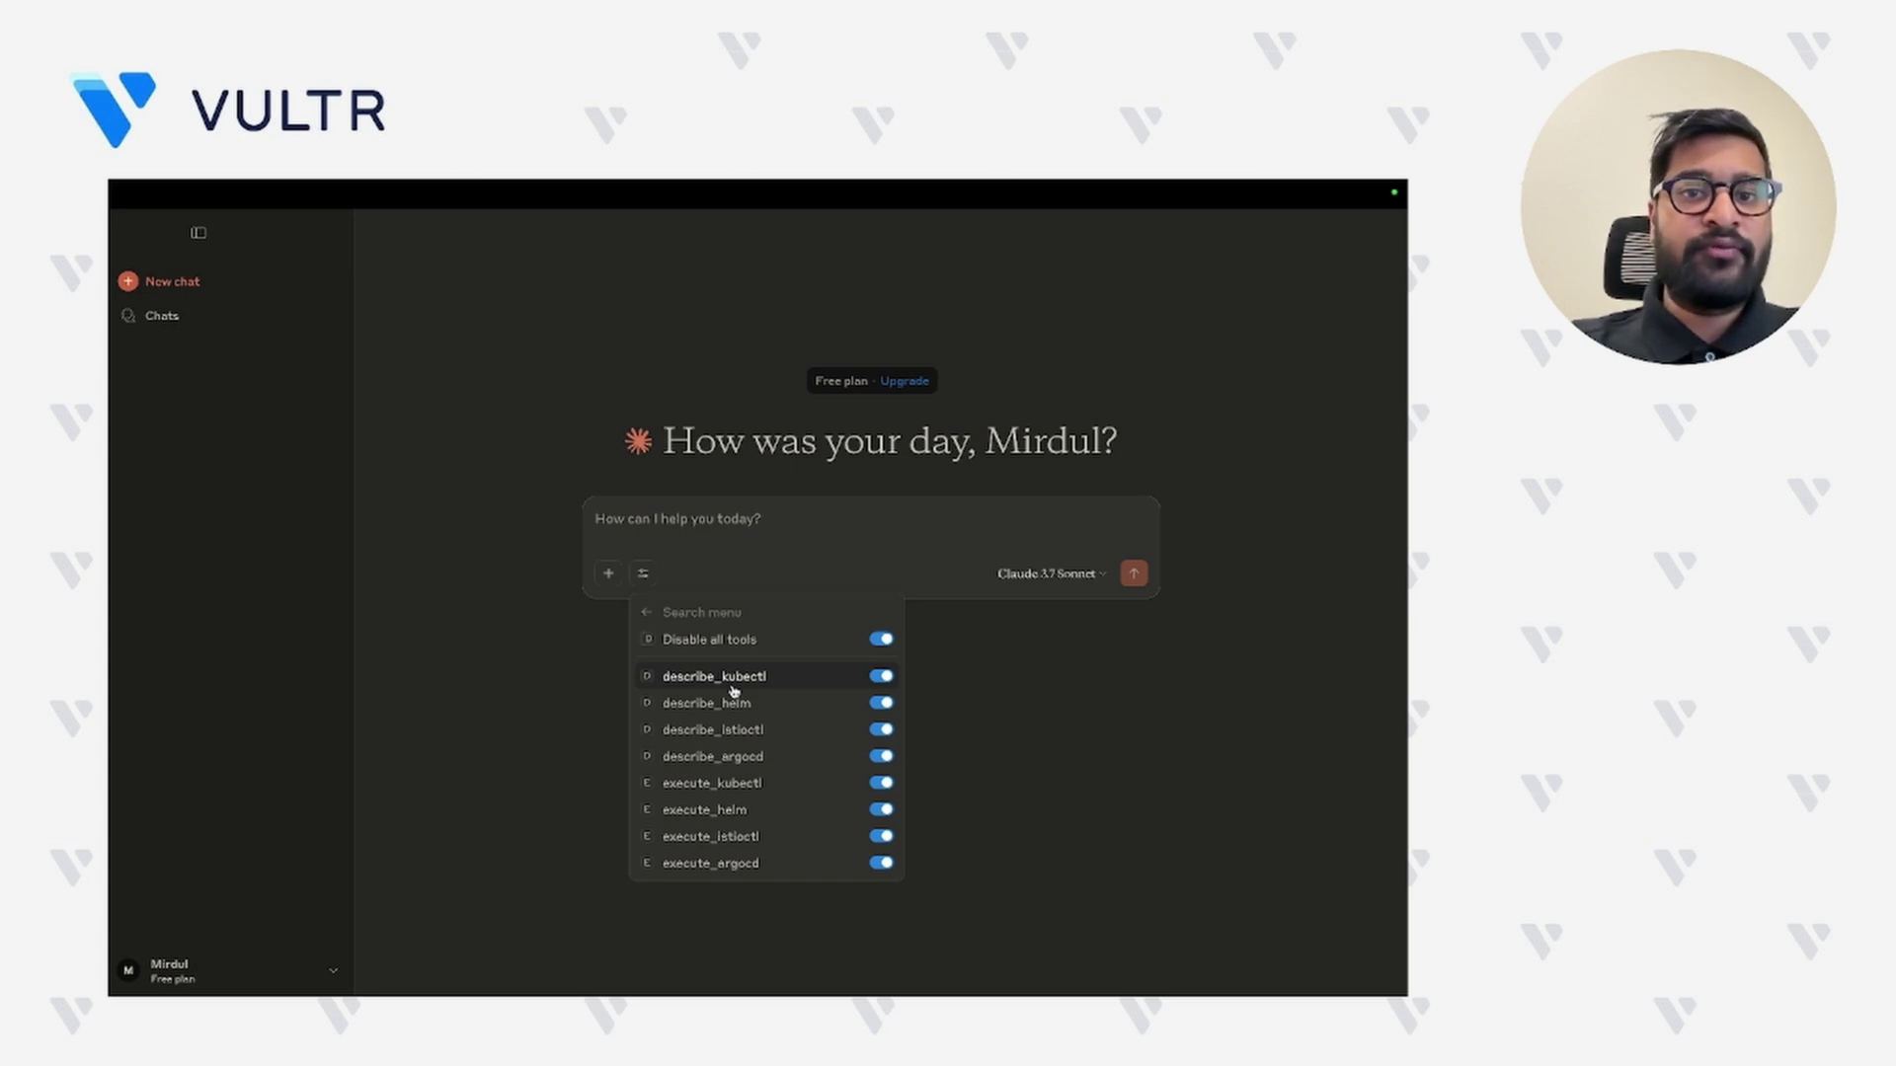
- Ask Claude "can you provide me the information of k8s cluster nodes ?" and always allow the kubernetes execute_kubectl integration
{"action": "left_click", "coordinate": [709, 516]}
{"action": "type", "text": "ca"}
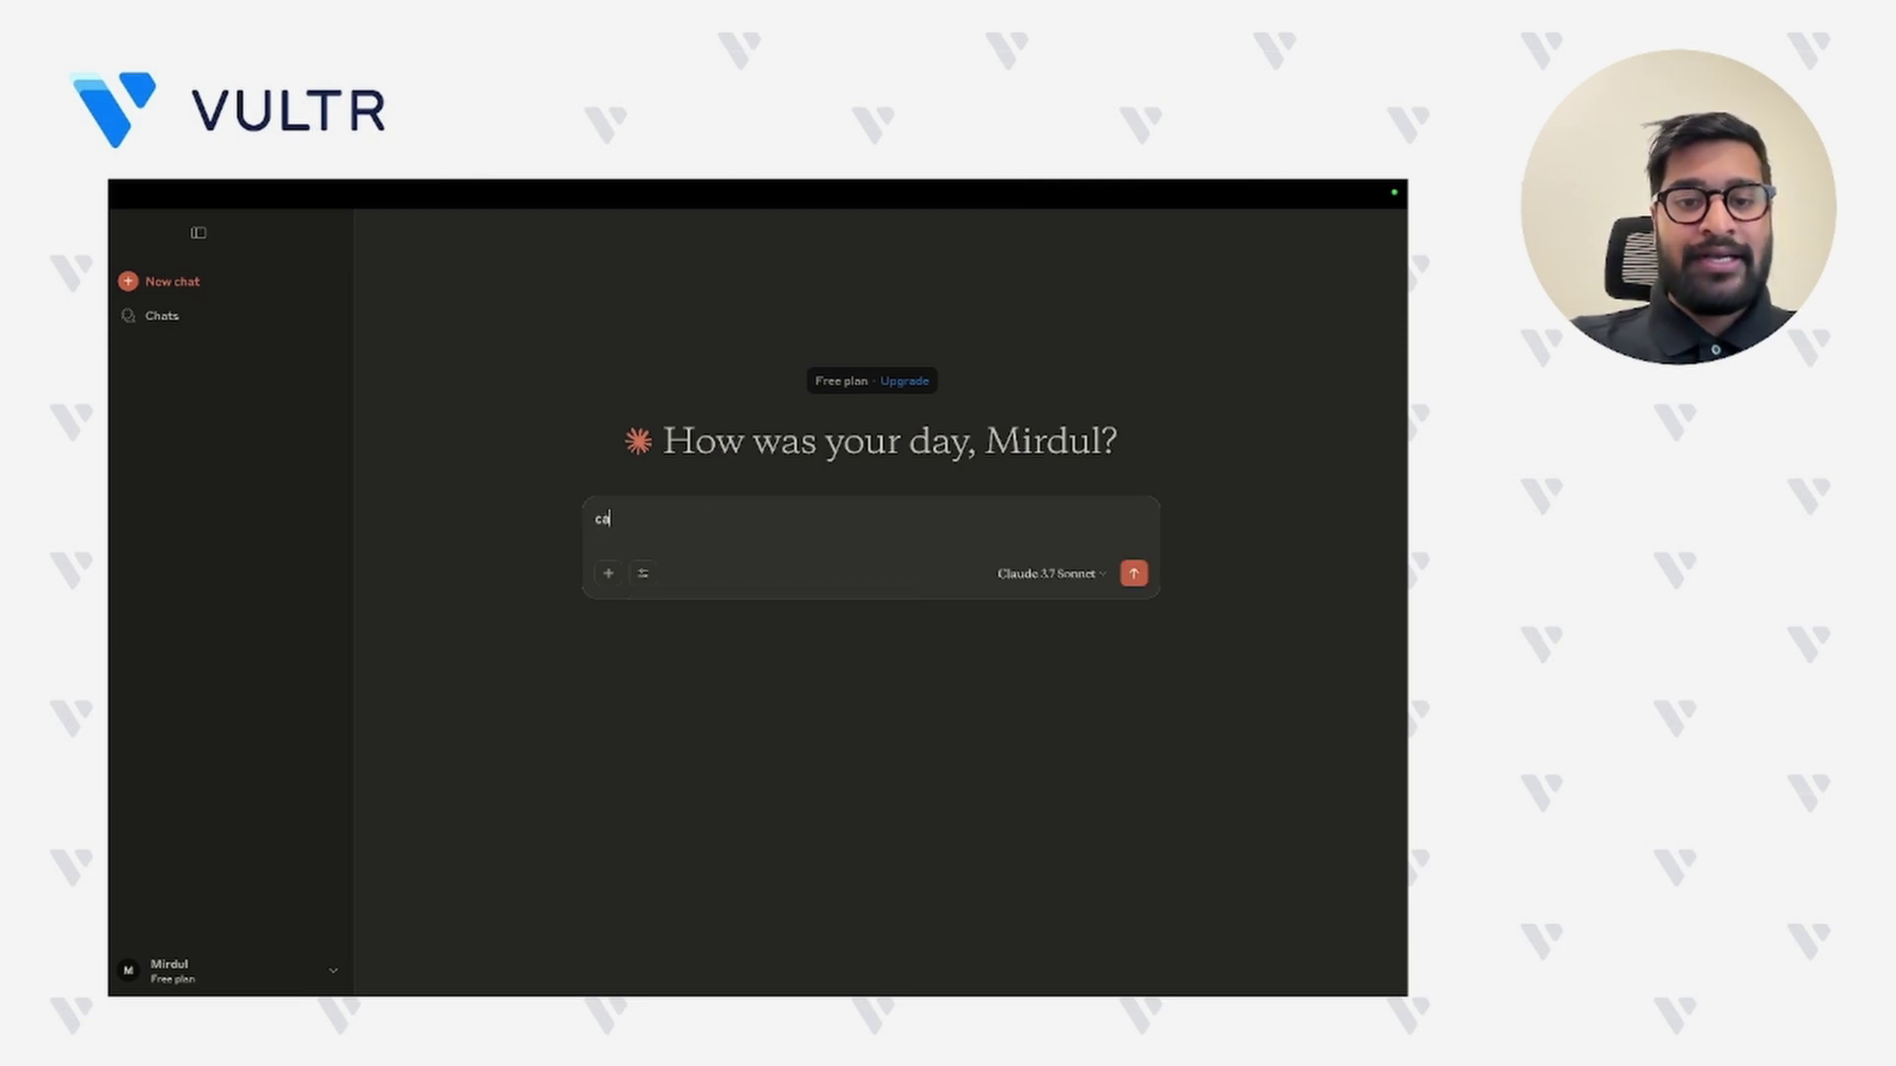
{"action": "type", "text": "n you p"}
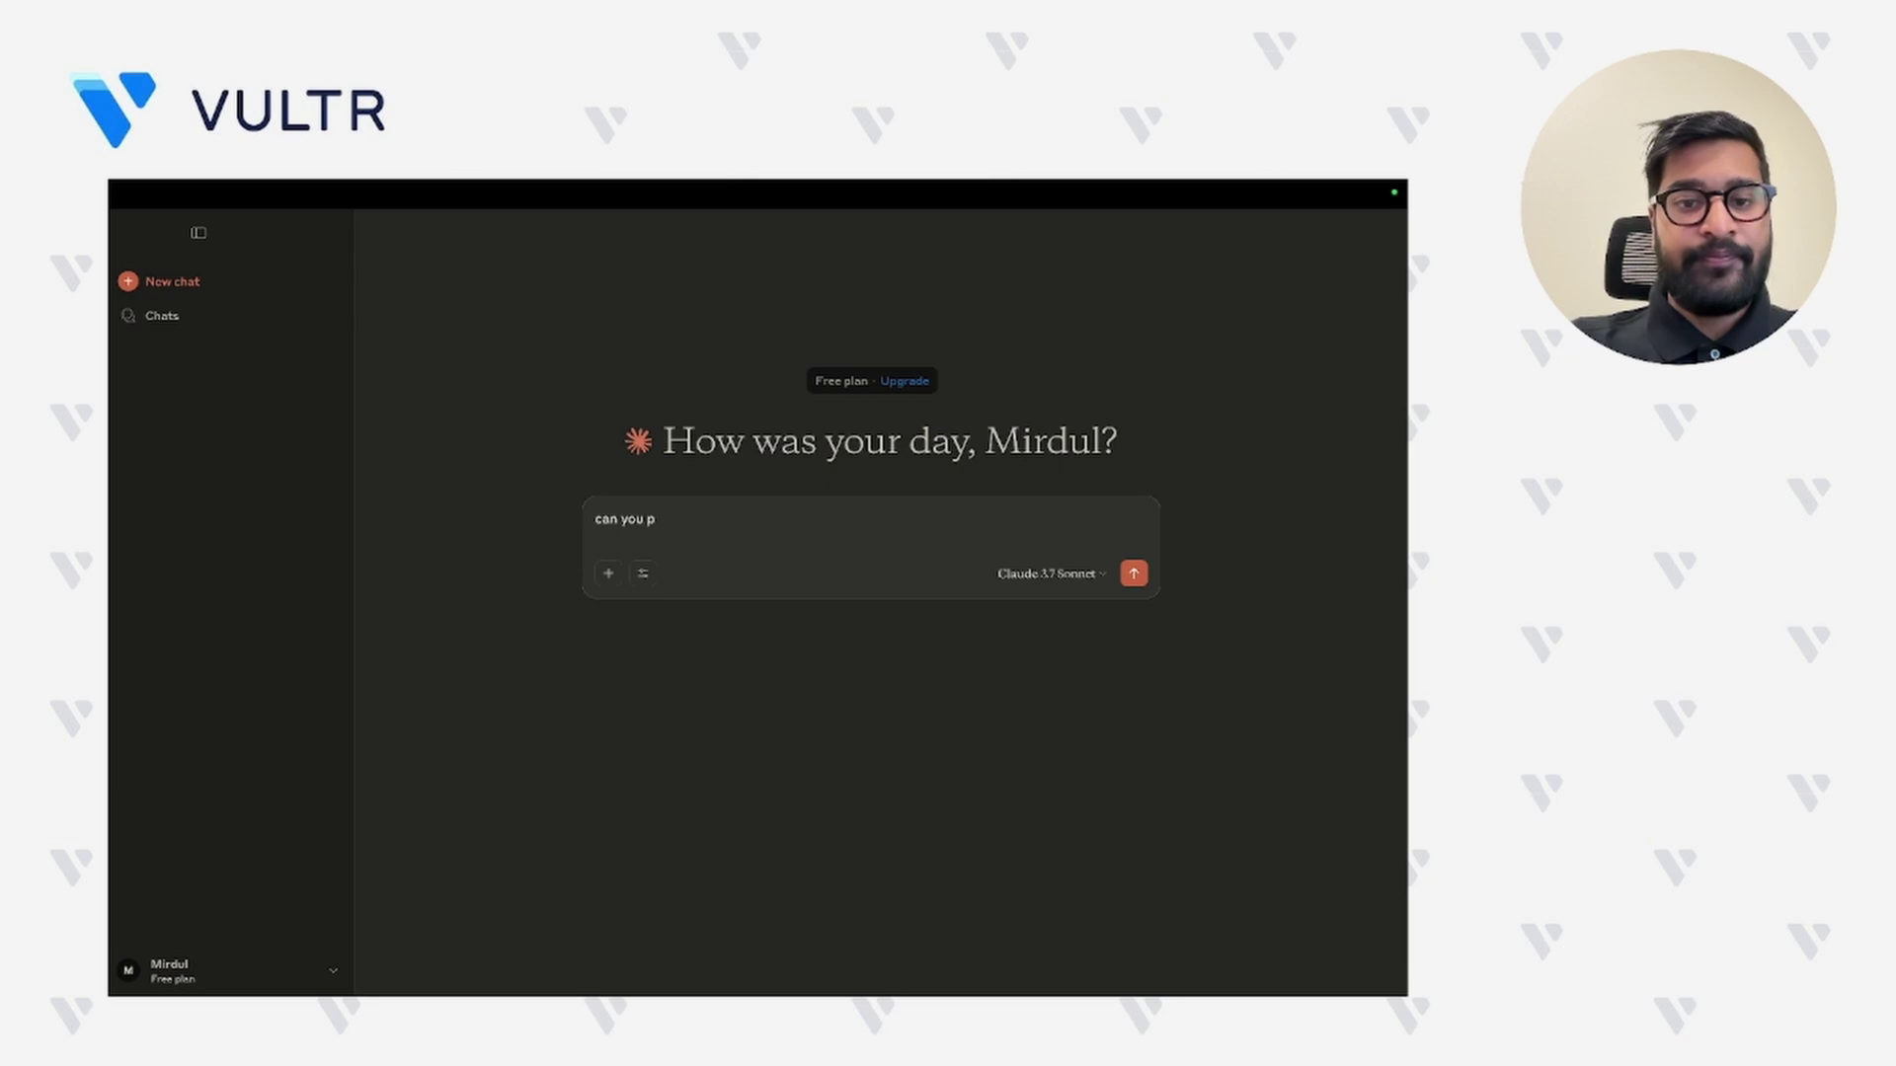
{"action": "type", "text": "orovide"}
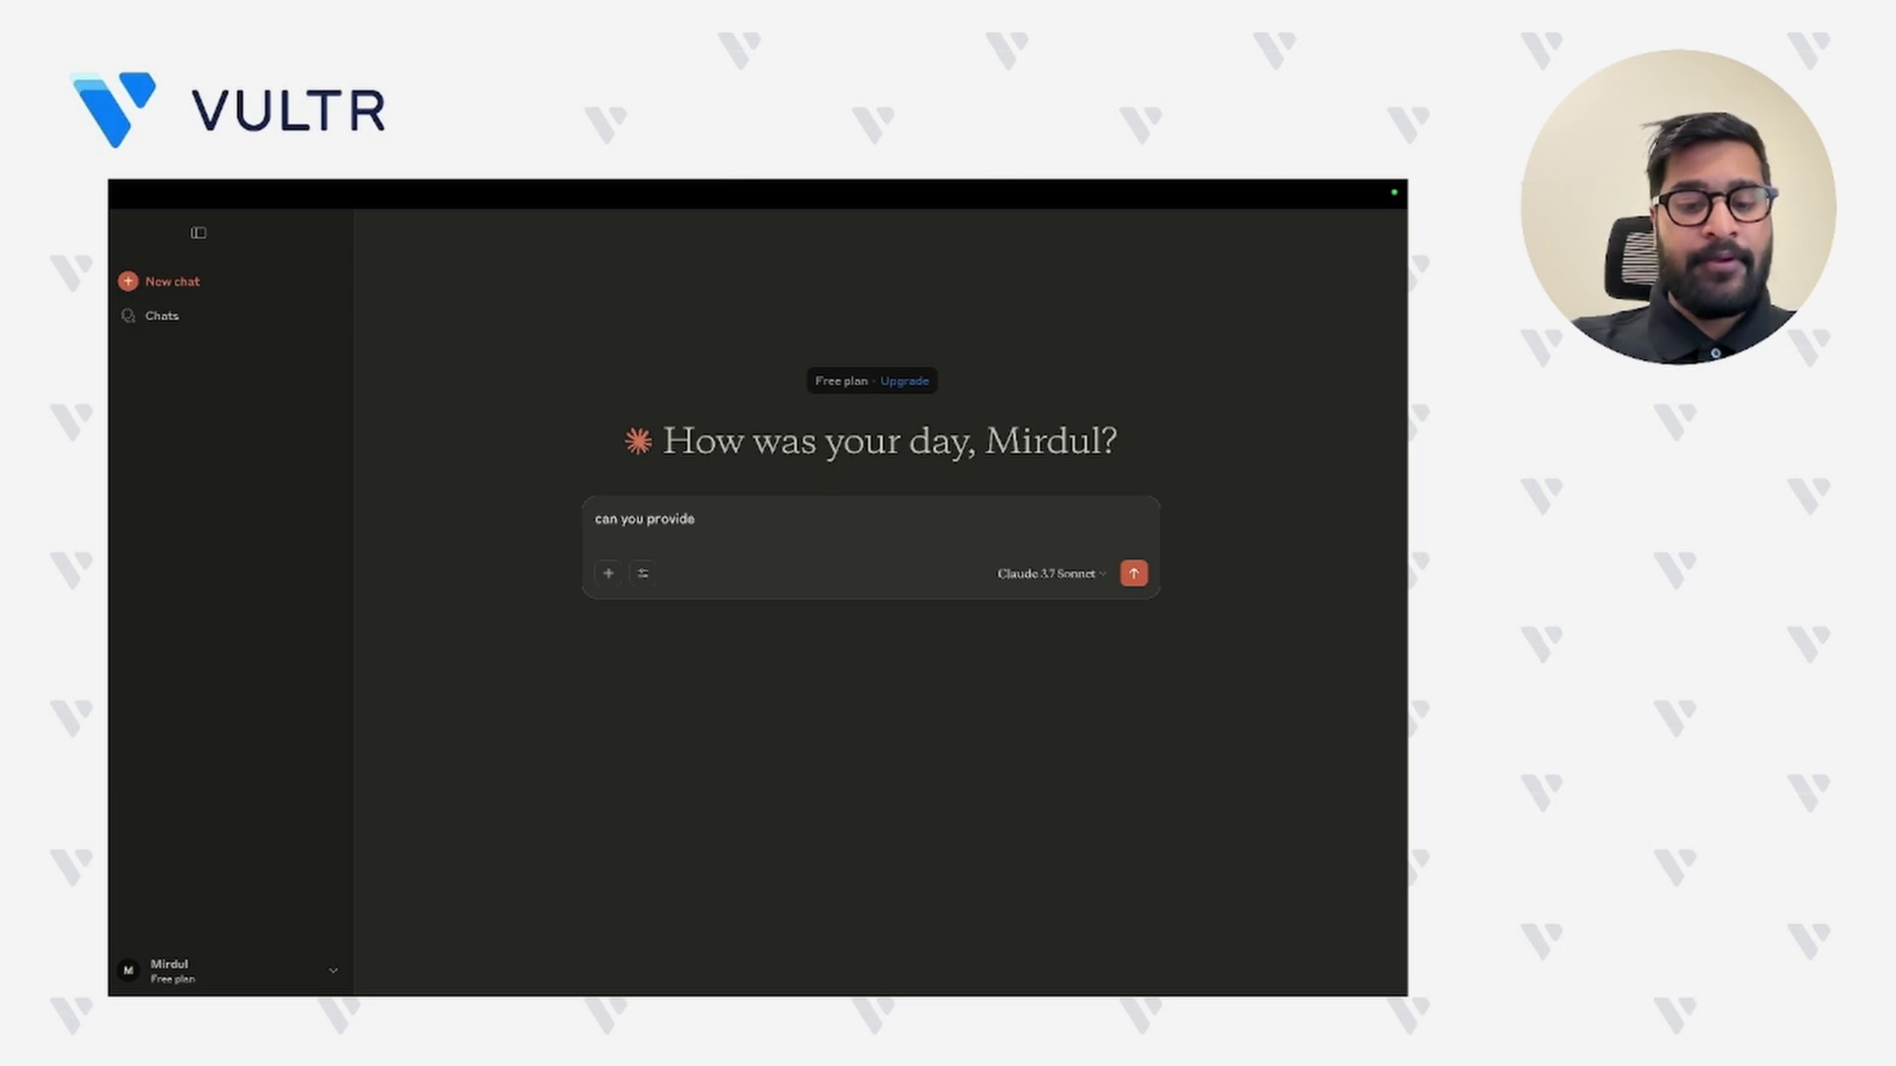
{"action": "type", "text": " me the information"}
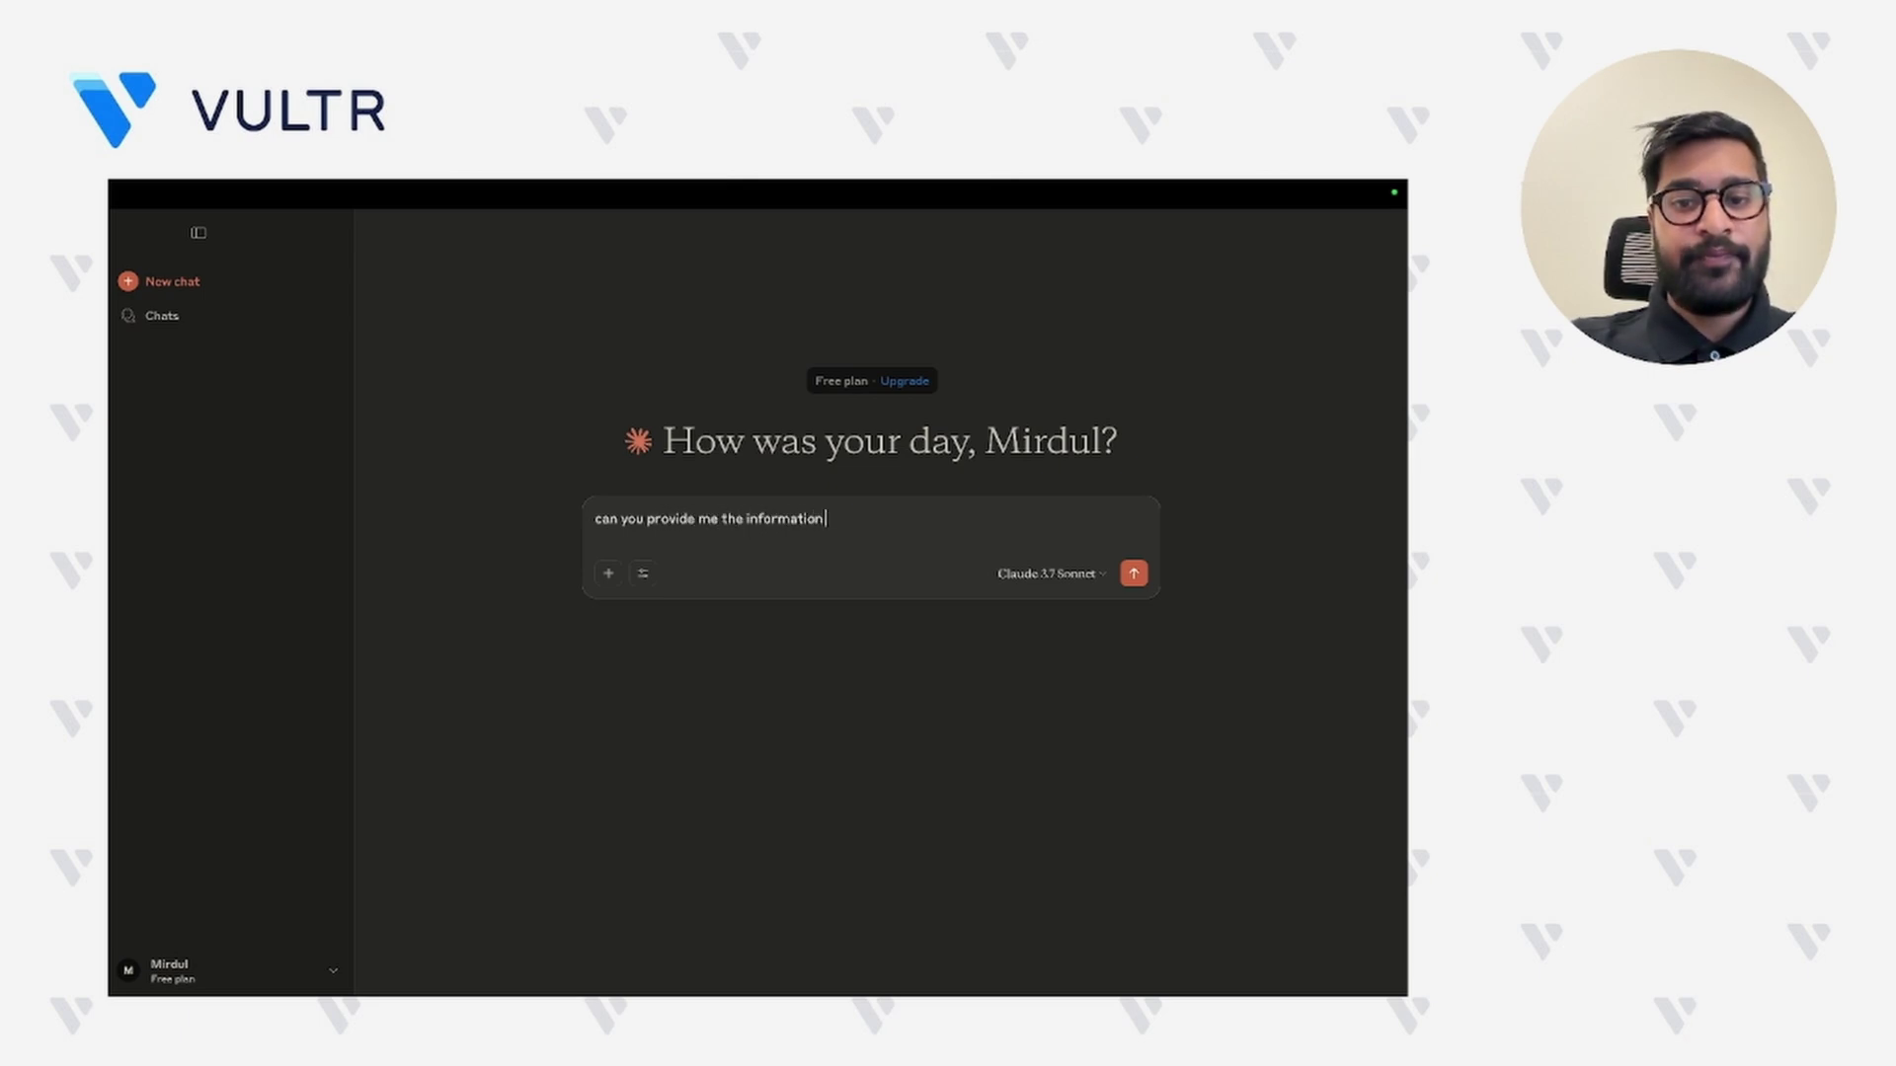
{"action": "type", "text": " on"}
{"action": "key", "text": "BackSpace"}
{"action": "key", "text": "BackSpace"}
{"action": "type", "text": "f"}
{"action": "type", "text": " k8s cluster nod"}
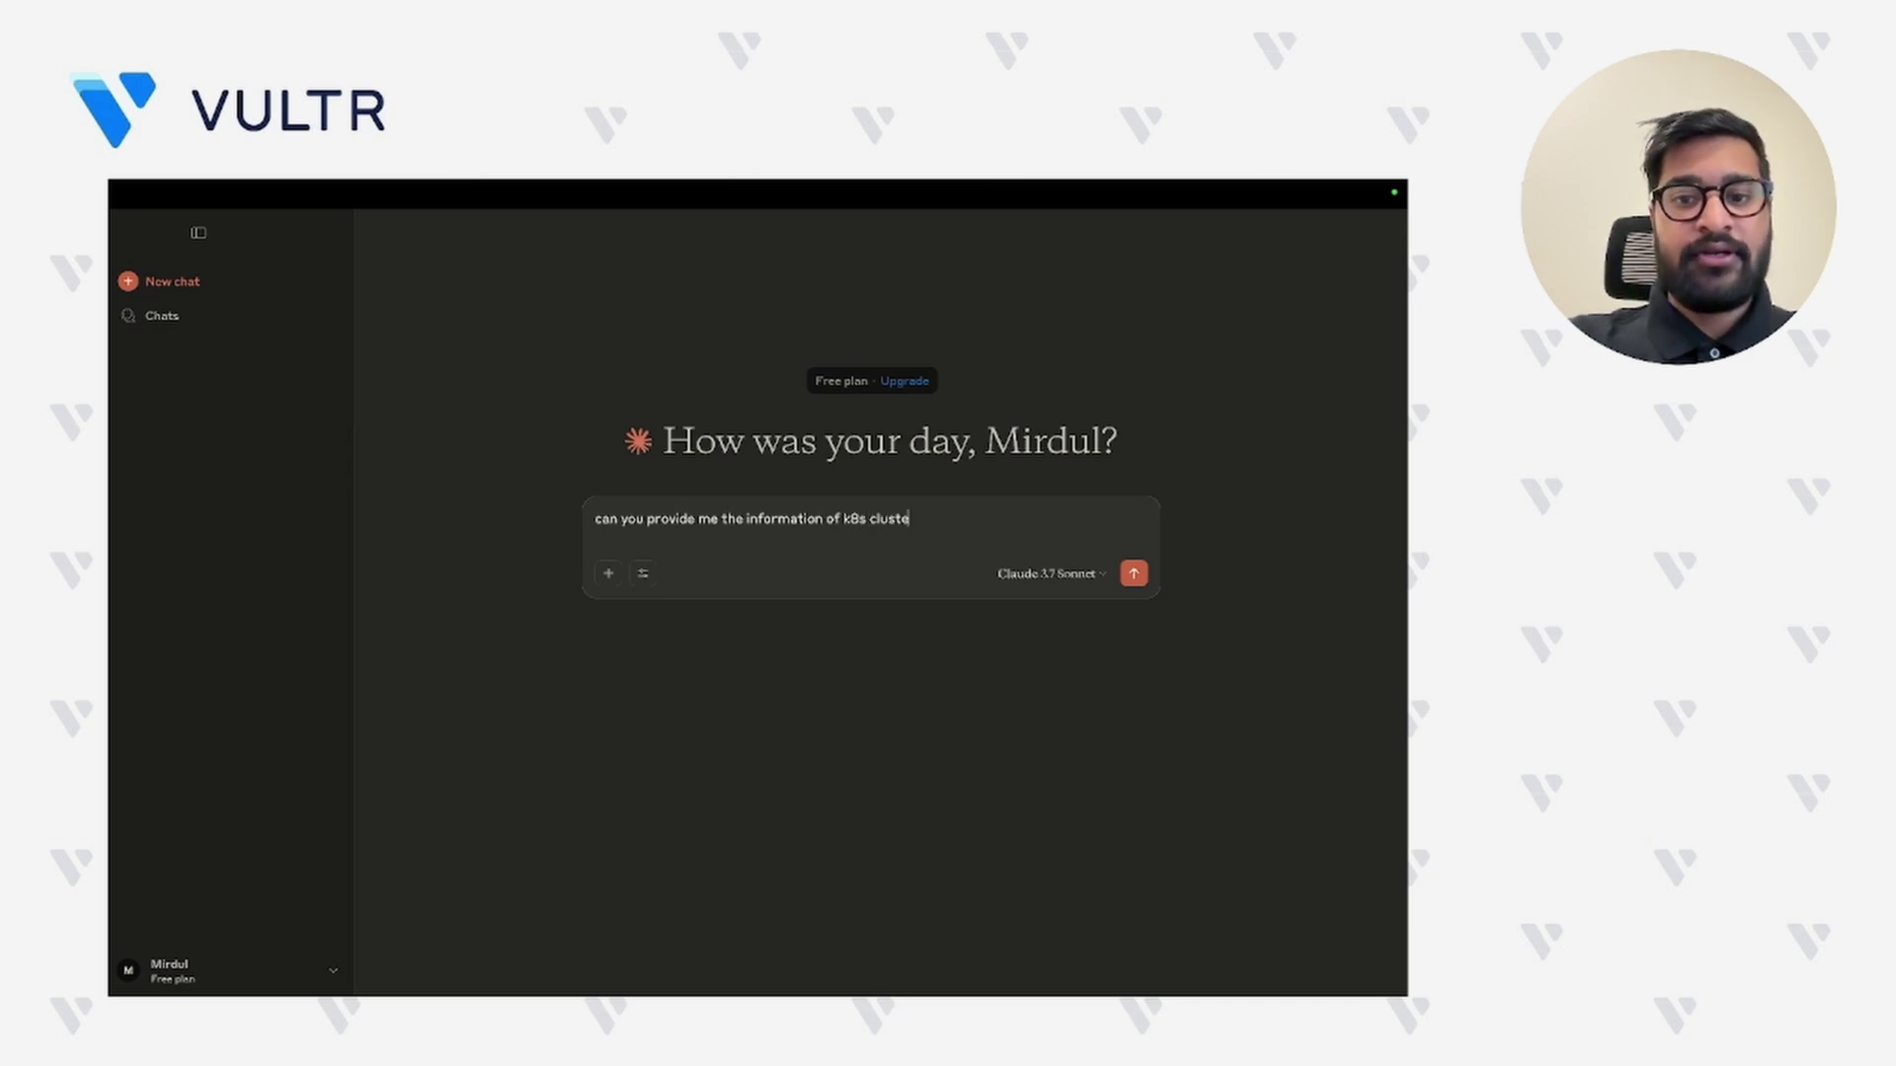
{"action": "type", "text": "es ?"}
{"action": "key", "text": "Return"}
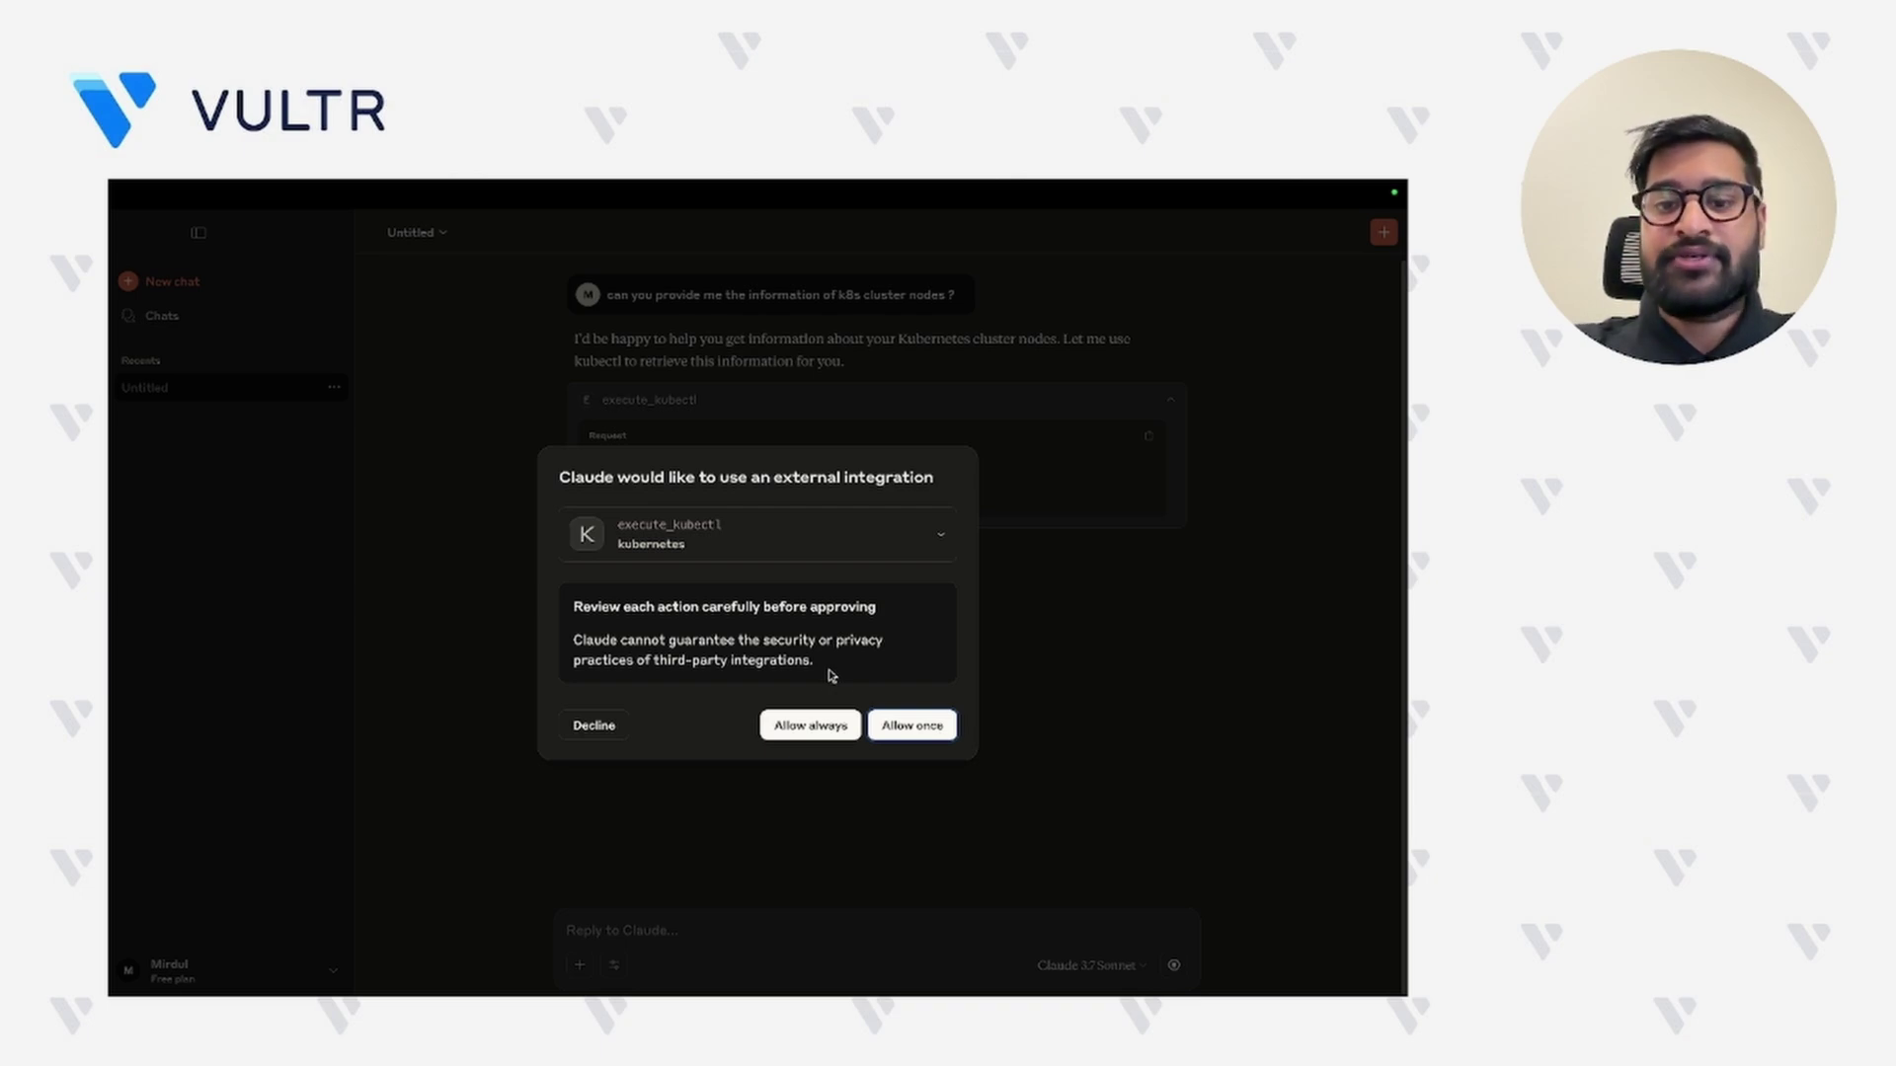
{"action": "left_click", "coordinate": [811, 729]}
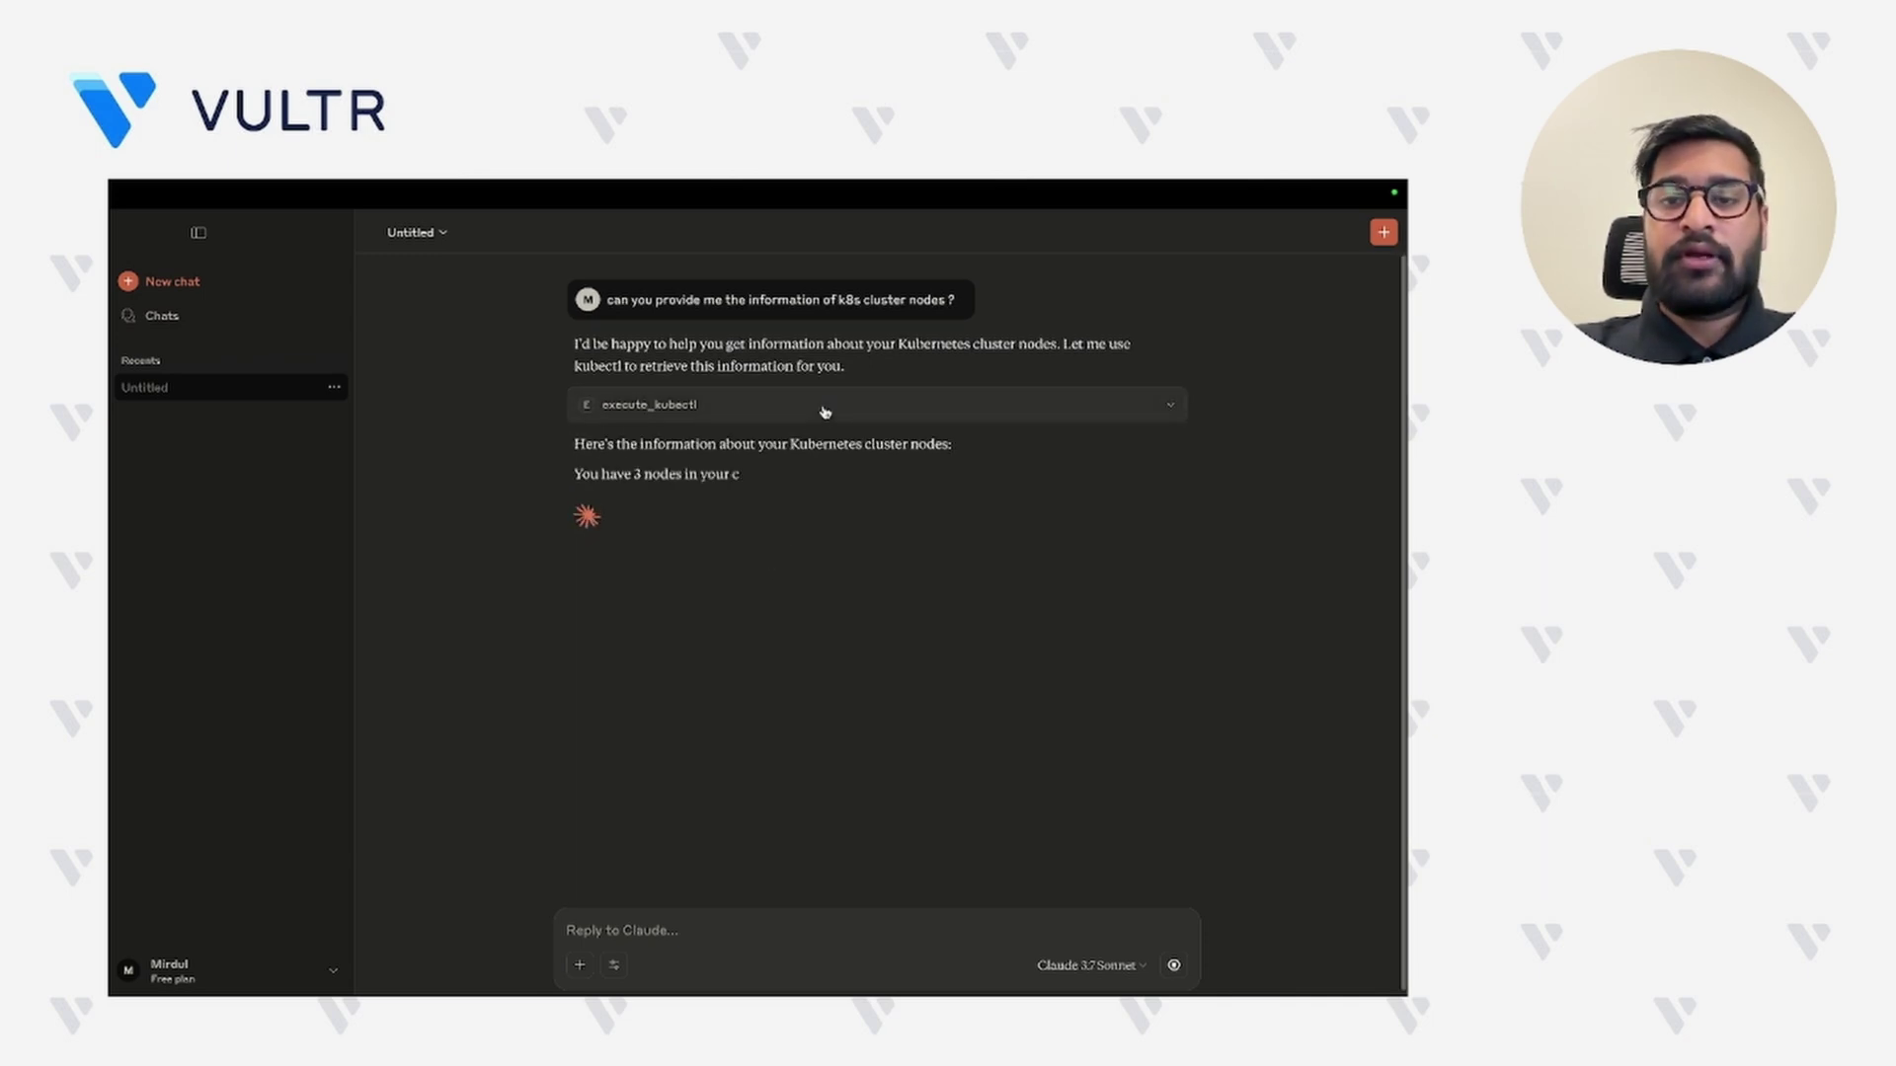
- Expand the execute_kubectl call in the reply and examine its raw output alongside Claude's summary
{"action": "left_click", "coordinate": [824, 412]}
{"action": "scroll", "coordinate": [758, 565], "scroll_direction": "down", "scroll_amount": 2}
{"action": "scroll", "coordinate": [759, 564], "scroll_direction": "up", "scroll_amount": 2}
{"action": "scroll", "coordinate": [758, 565], "scroll_direction": "down", "scroll_amount": 4}
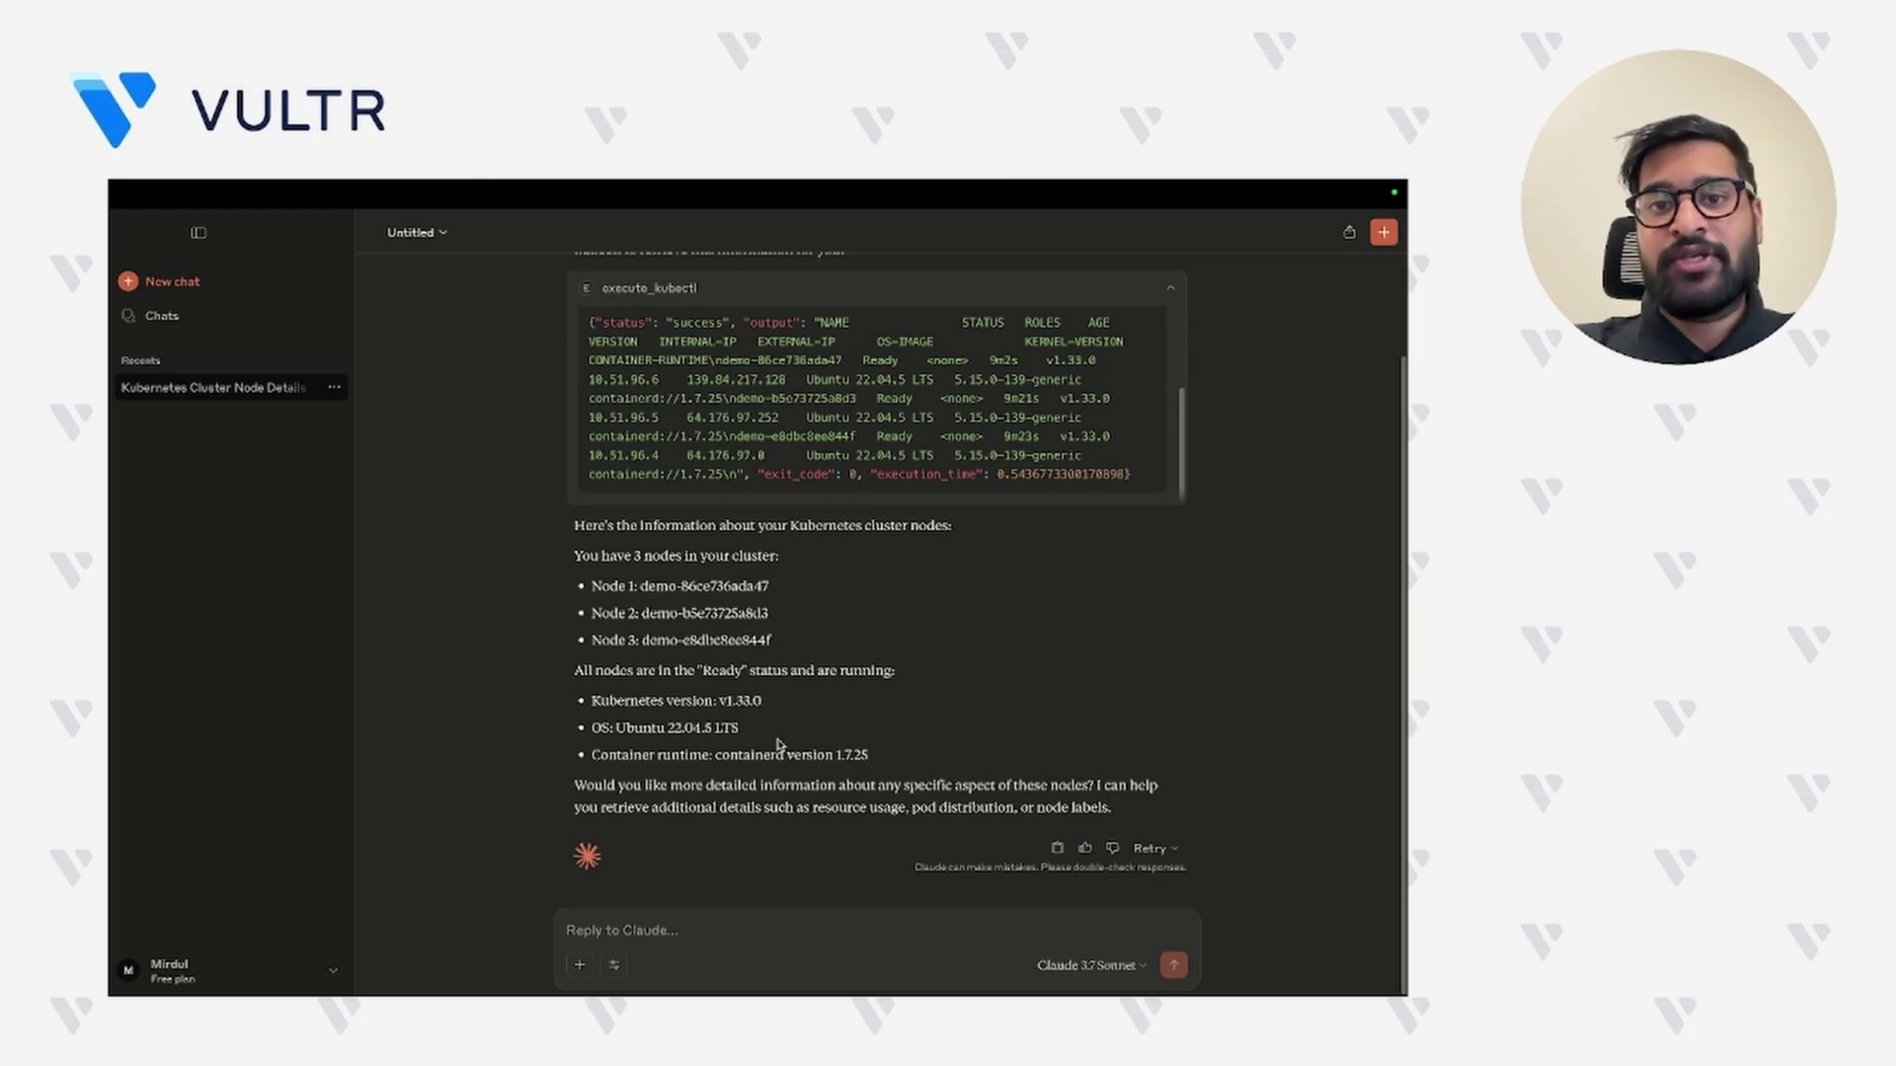
{"action": "scroll", "coordinate": [777, 745], "scroll_direction": "up", "scroll_amount": 2}
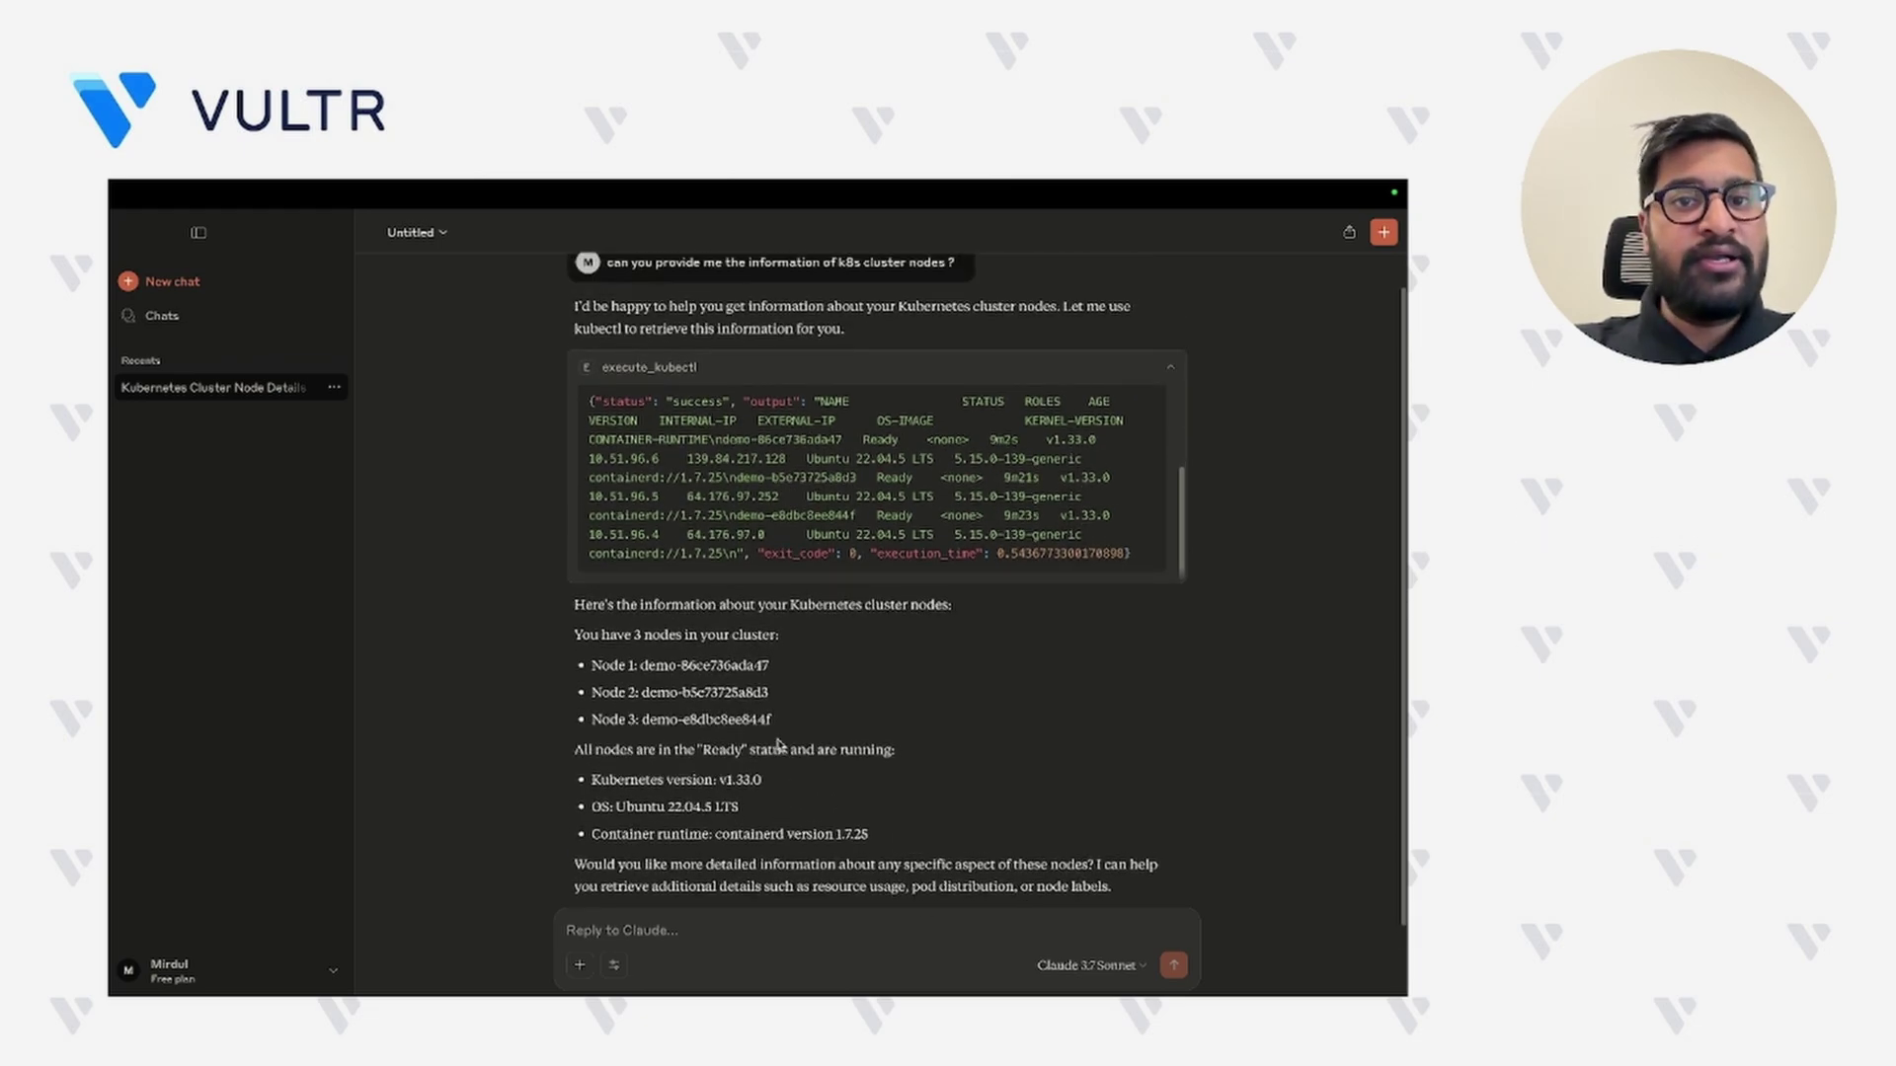
{"action": "scroll", "coordinate": [778, 744], "scroll_direction": "down", "scroll_amount": 1}
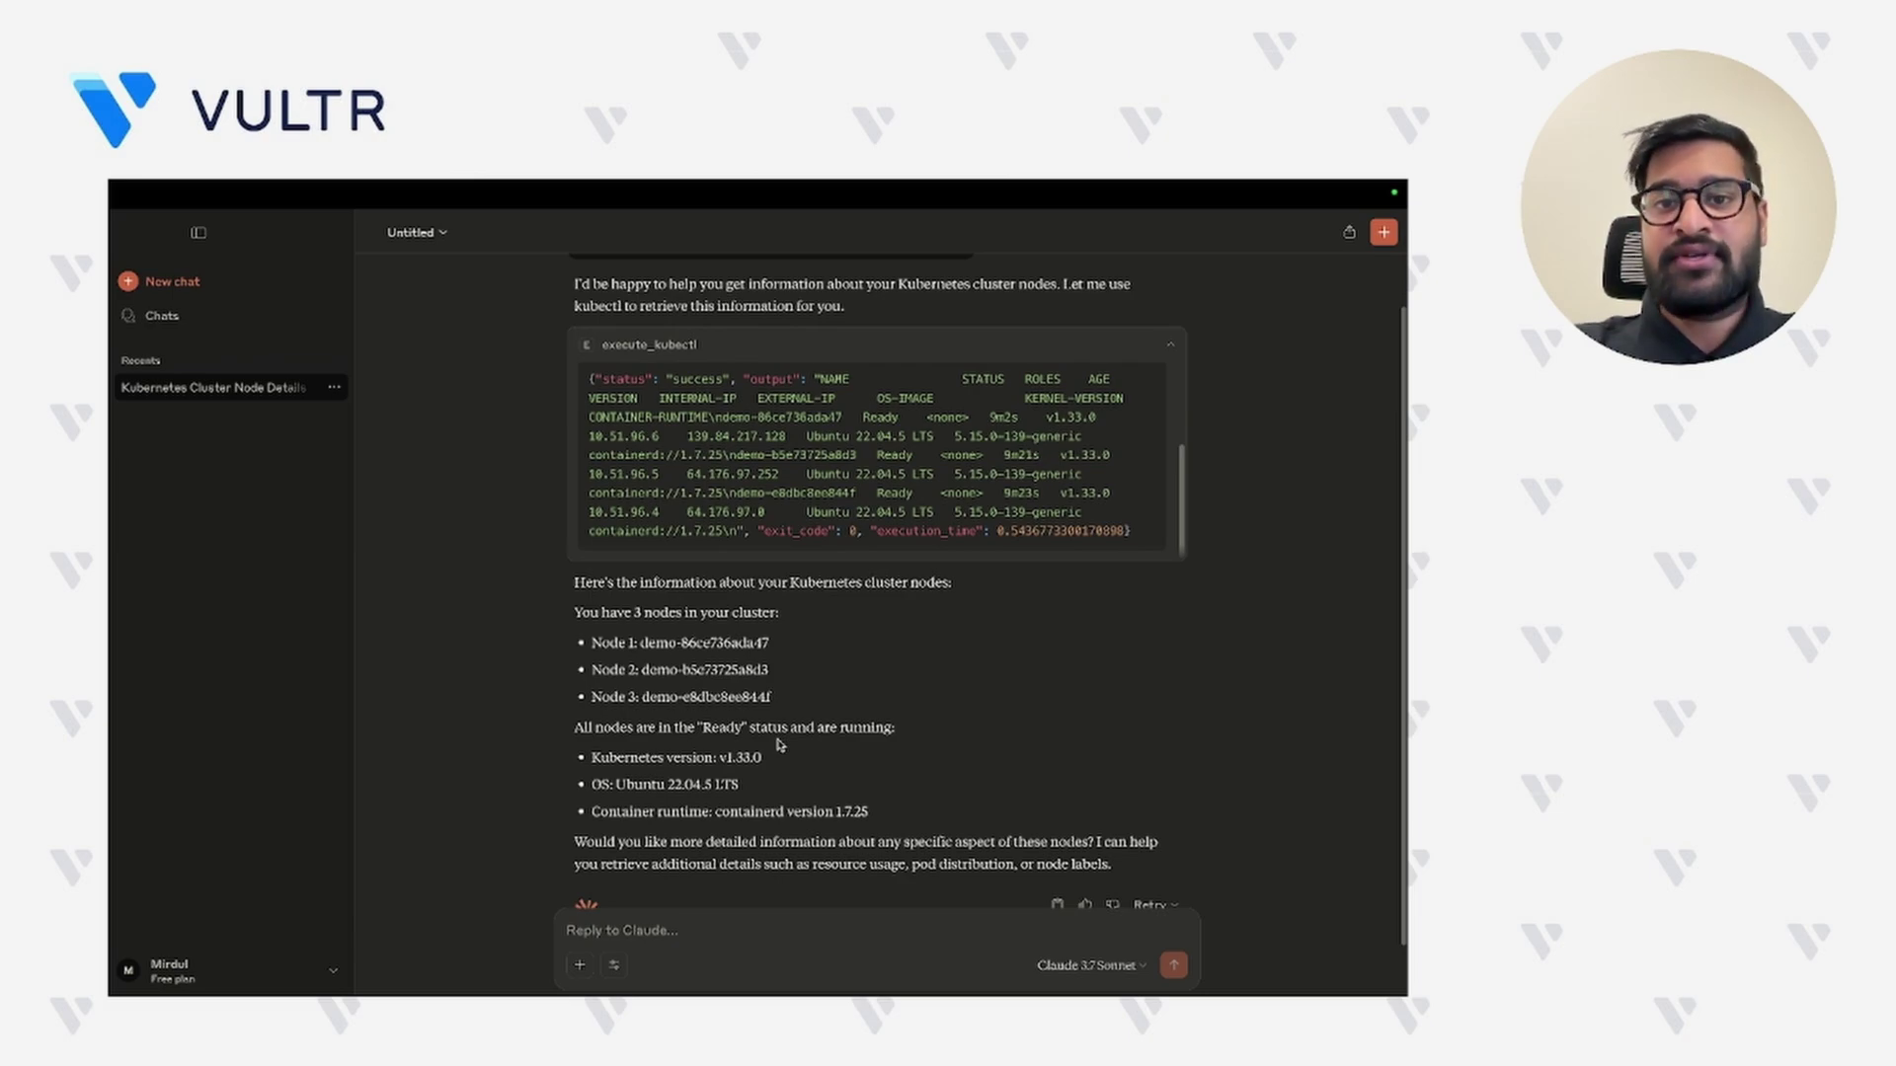
{"action": "scroll", "coordinate": [780, 745], "scroll_direction": "down", "scroll_amount": 2}
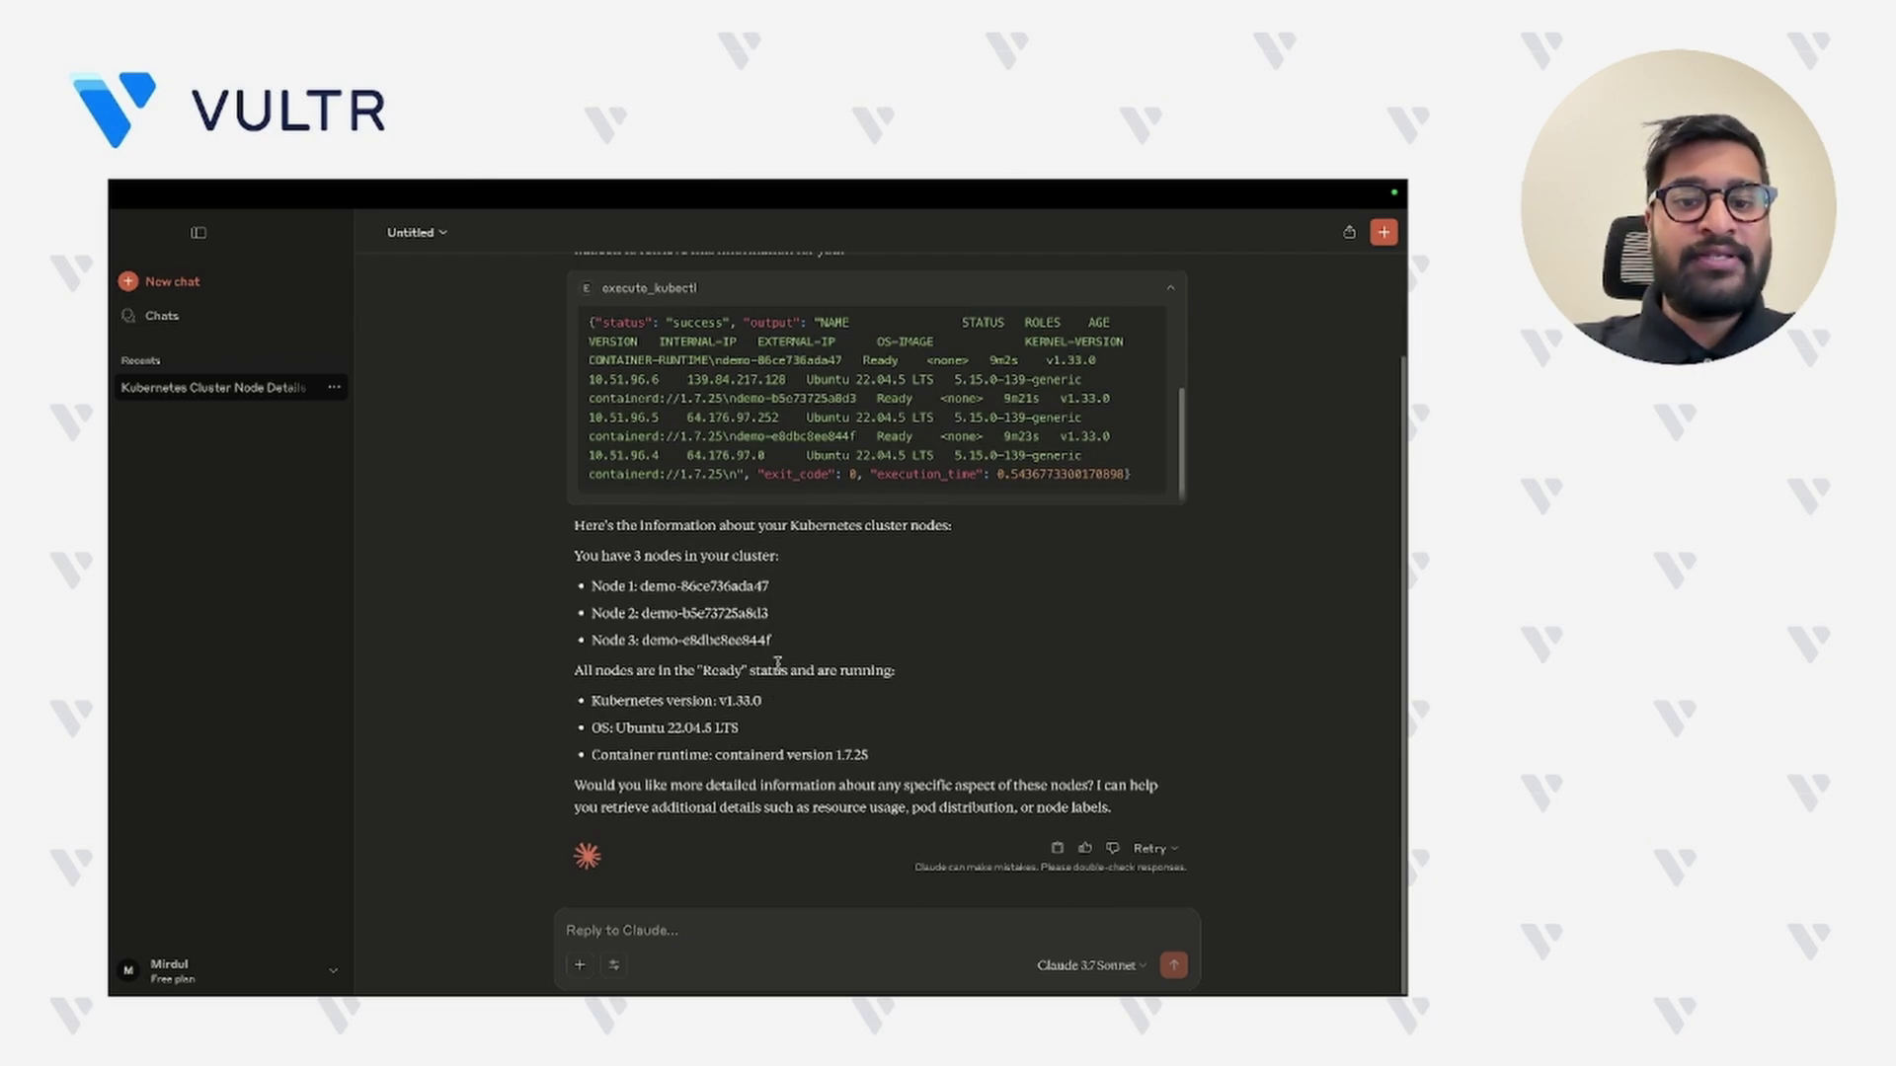
- Examine the listed node names and the Kubernetes version in Claude's answer, highlighting each in turn
{"action": "left_click_drag", "start_coordinate": [777, 642], "coordinate": [590, 585]}
{"action": "left_click", "coordinate": [808, 591]}
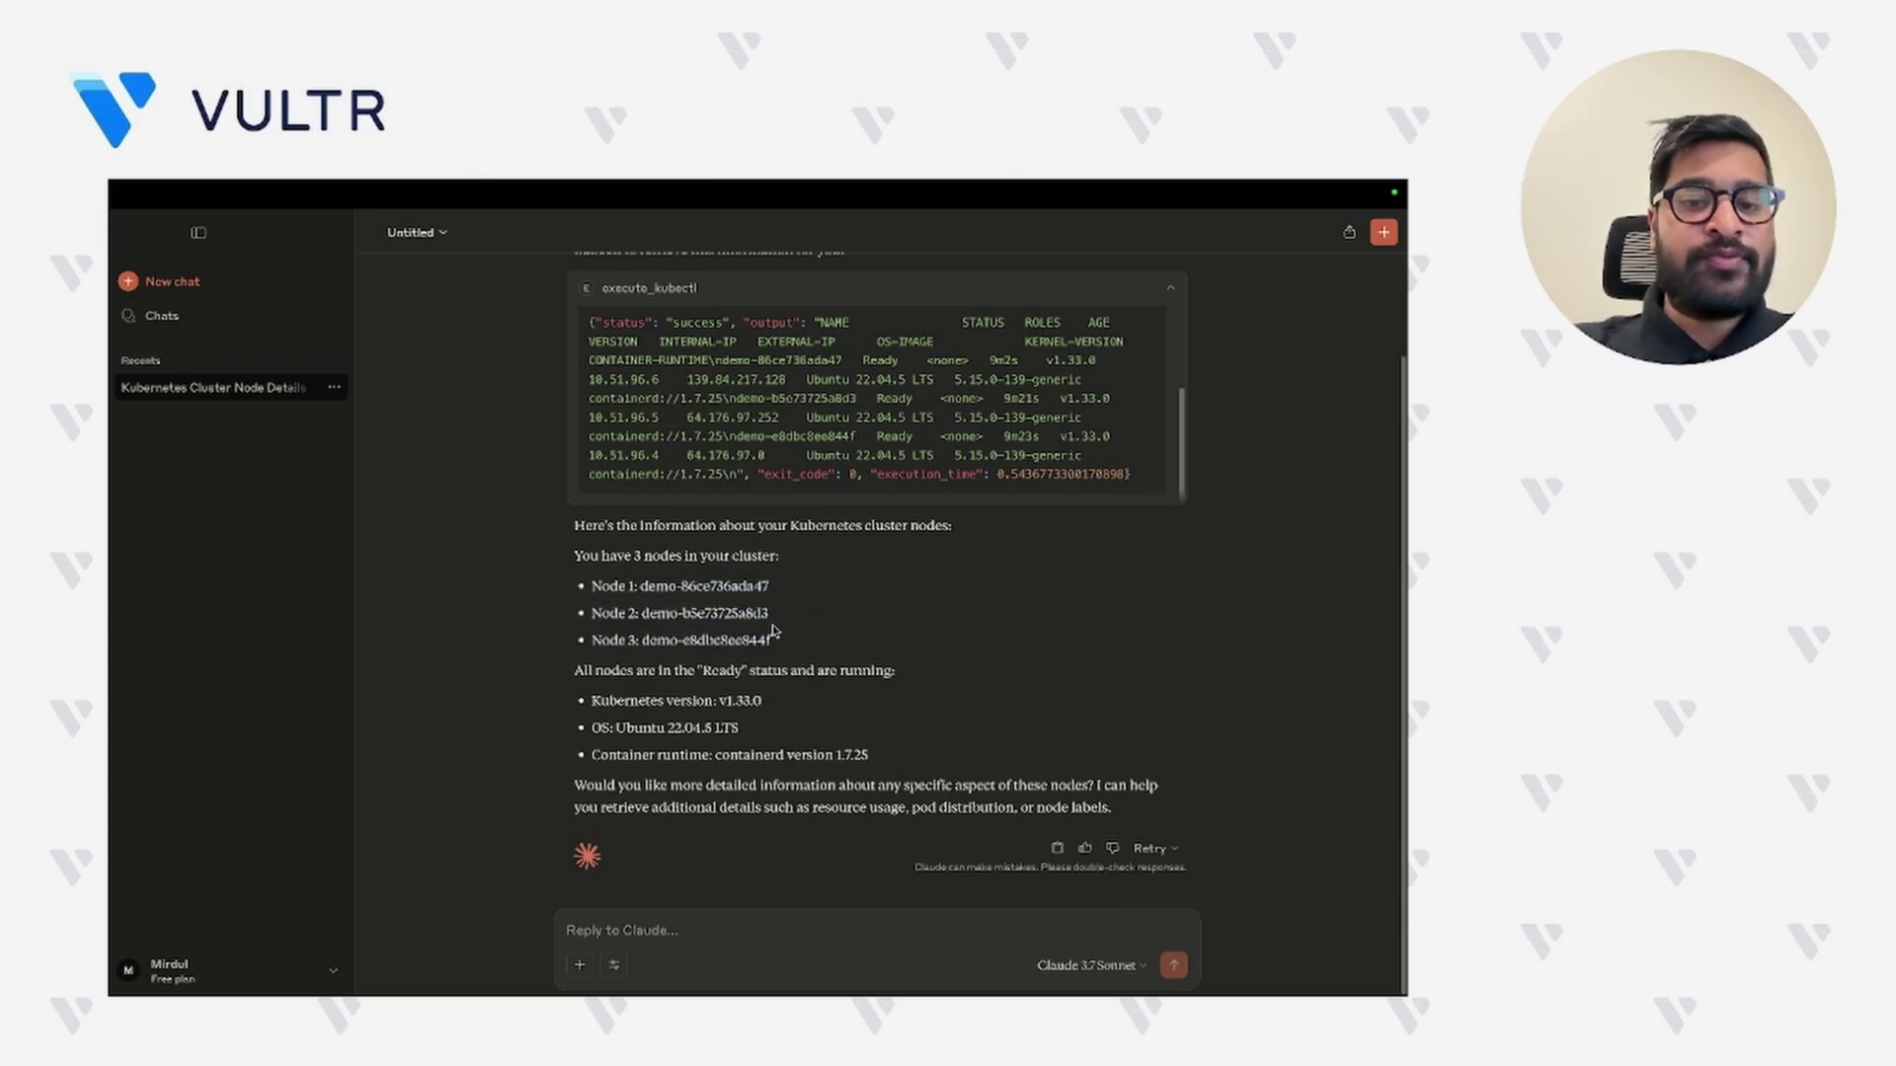
{"action": "left_click_drag", "start_coordinate": [777, 642], "coordinate": [664, 612]}
{"action": "left_click", "coordinate": [775, 699]}
{"action": "left_click_drag", "start_coordinate": [776, 702], "coordinate": [610, 701]}
{"action": "left_click", "coordinate": [798, 729]}
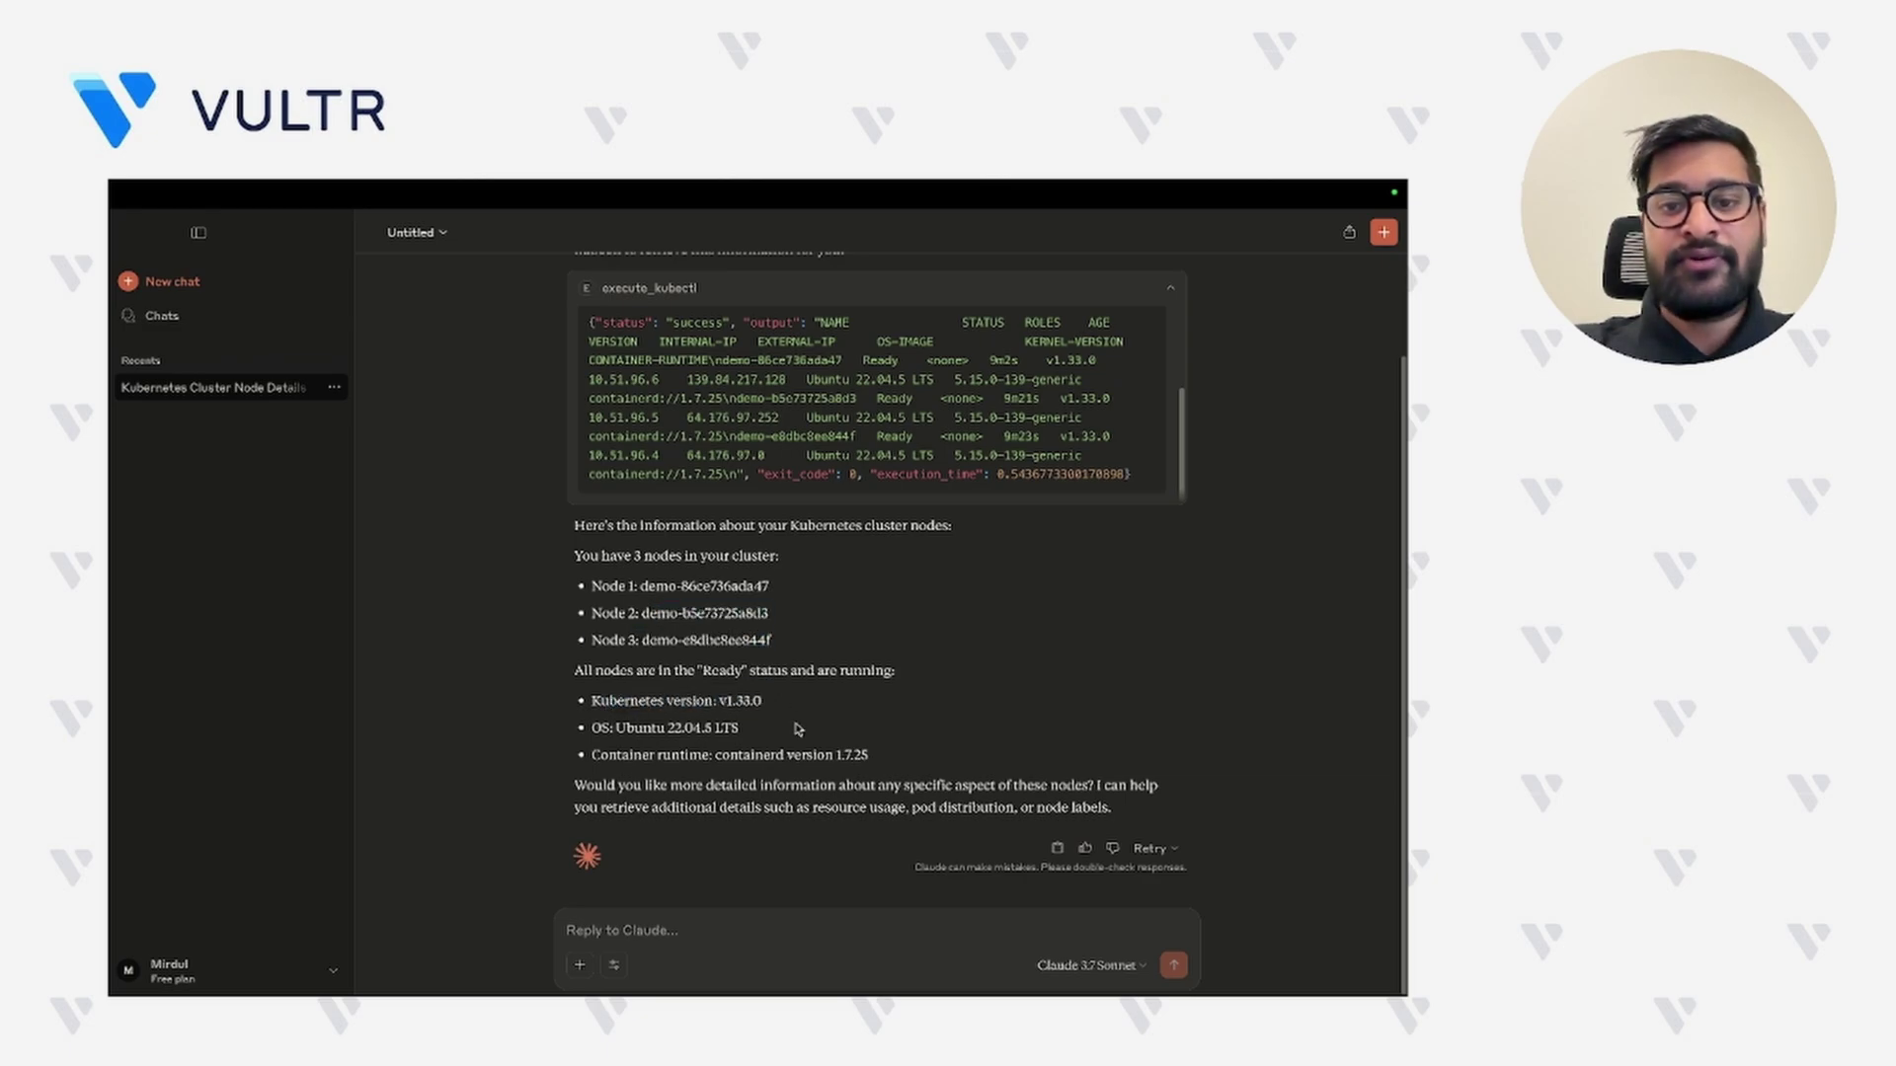